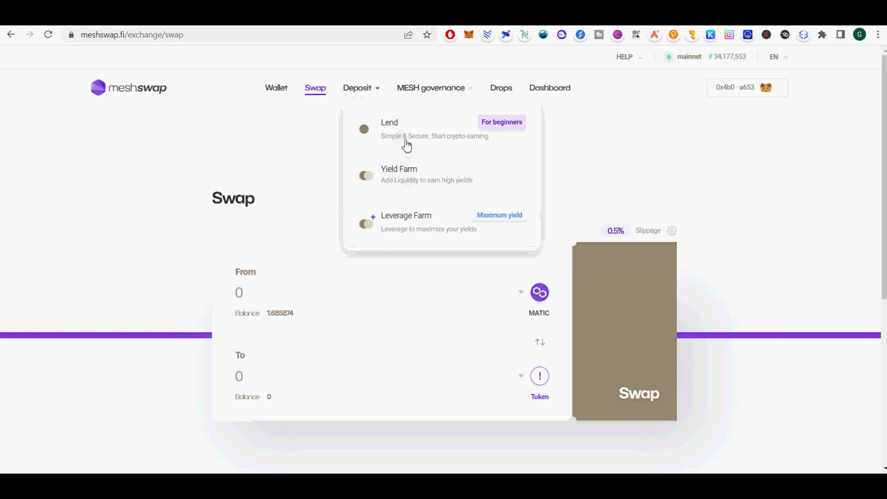
Open the Lend pools for beginners and look through the single-token deposits and their APRs.
left_click(400, 137)
scroll(529, 357, "down", 6)
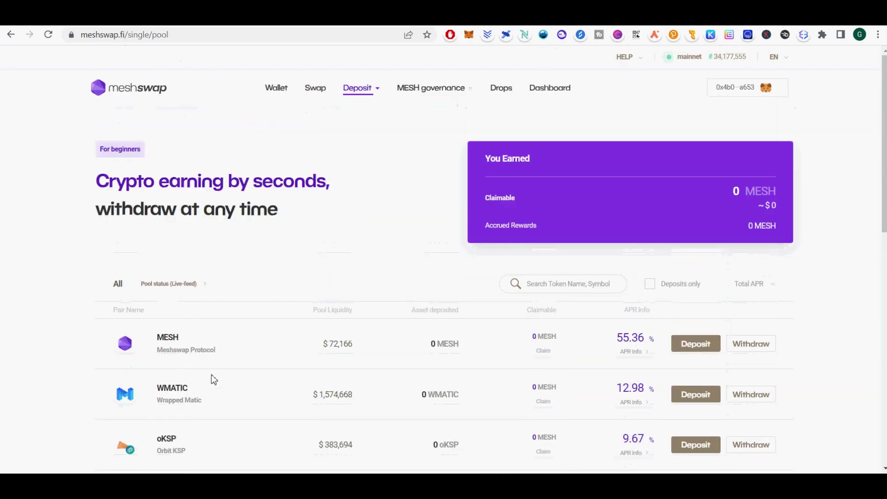
left_click_drag(612, 393, 649, 391)
scroll(649, 391, "down", 6)
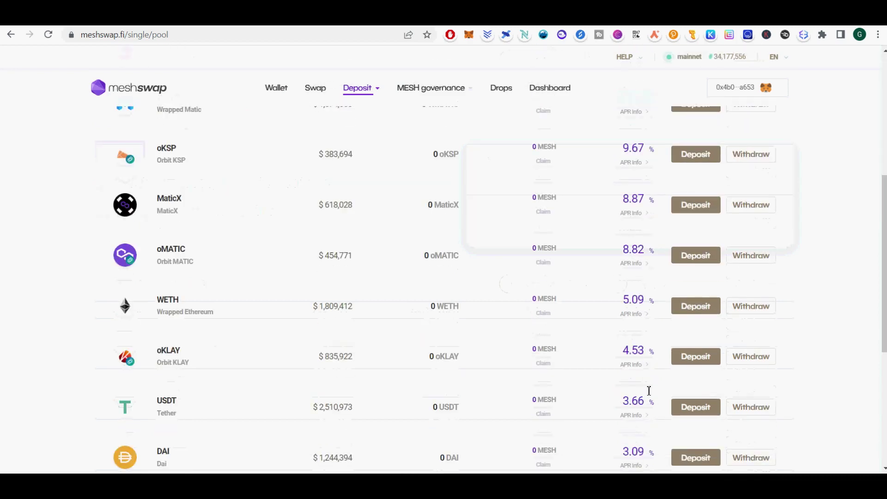
scroll(648, 390, "down", 4)
scroll(645, 396, "up", 10)
Open the Yield Farm page and look through the full list of liquidity pools and their APRs.
mouse_move(367, 100)
left_click(390, 180)
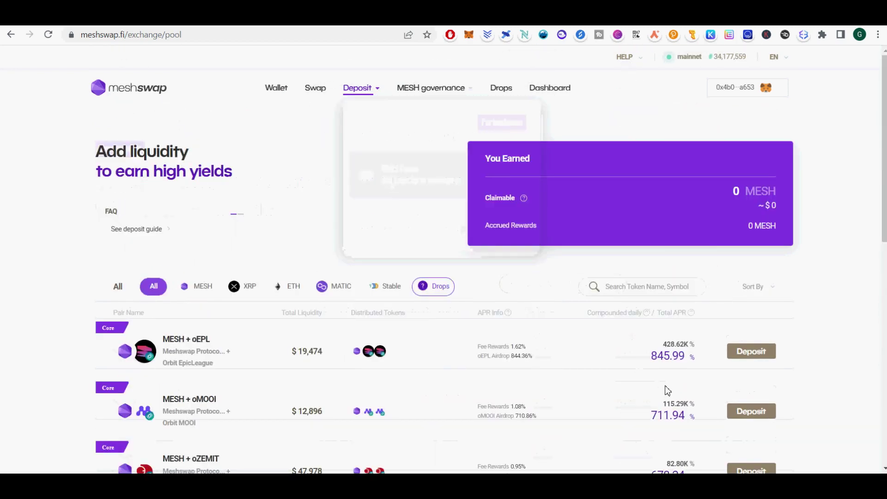
scroll(667, 390, "down", 10)
scroll(667, 390, "up", 10)
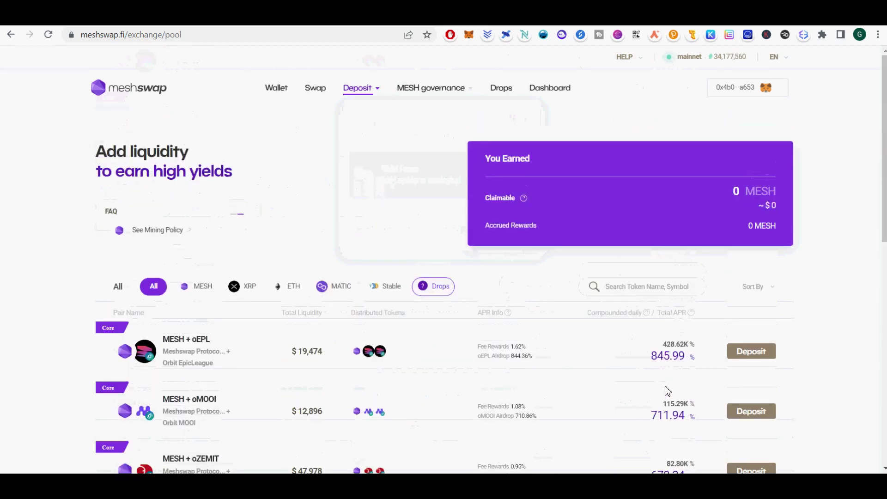
scroll(668, 390, "down", 6)
scroll(229, 310, "up", 6)
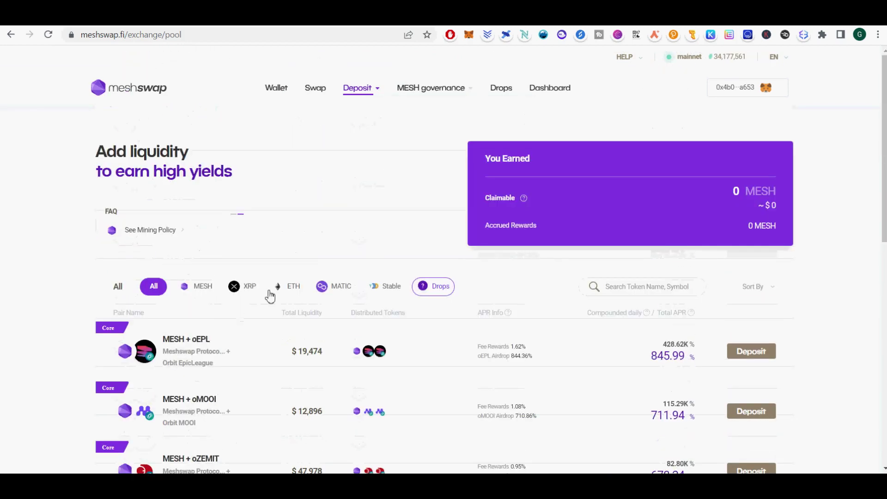
Filter the yield farm pools by XRP and review the listed pairs.
left_click(249, 289)
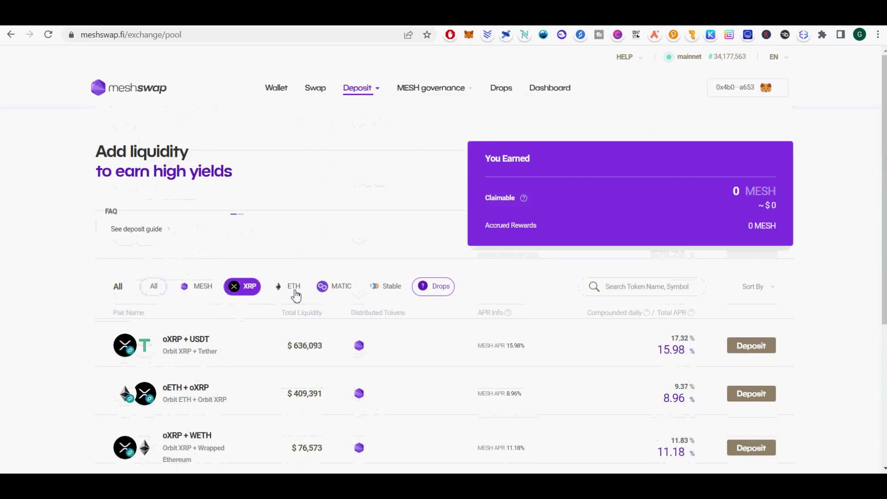
scroll(398, 341, "down", 5)
scroll(402, 343, "up", 5)
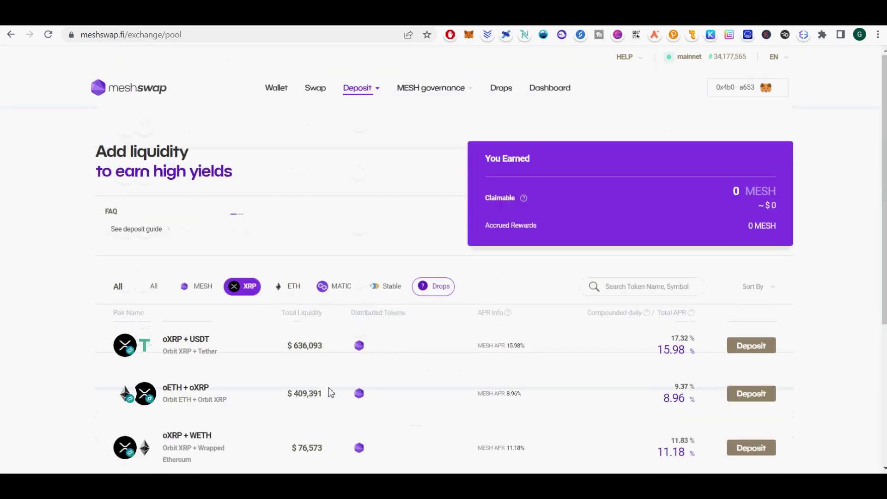
Filter the yield farm pools by ETH and examine the WETH + oETH pair and the WETH + WBTC APR.
left_click(289, 291)
scroll(390, 376, "down", 6)
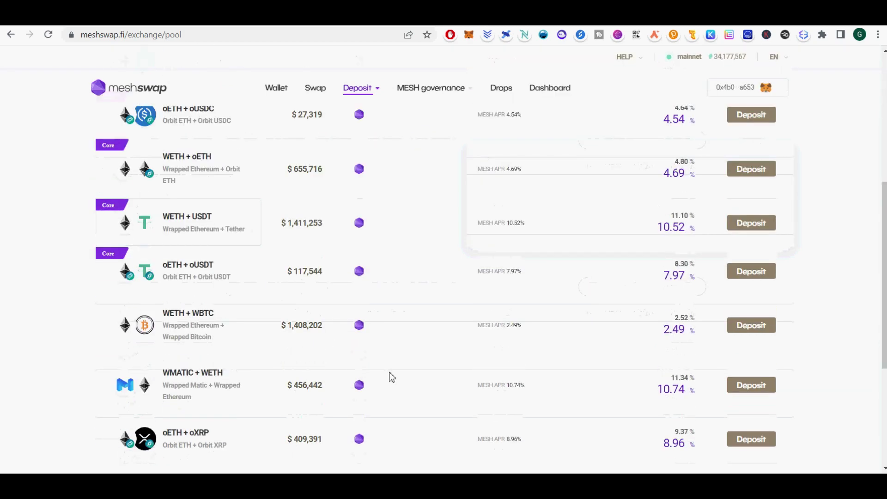
left_click_drag(152, 158, 702, 186)
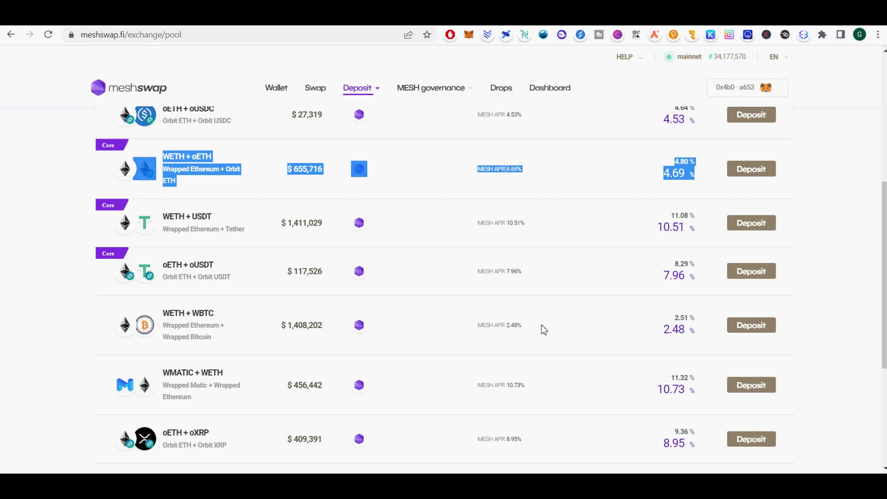
left_click_drag(645, 325, 691, 332)
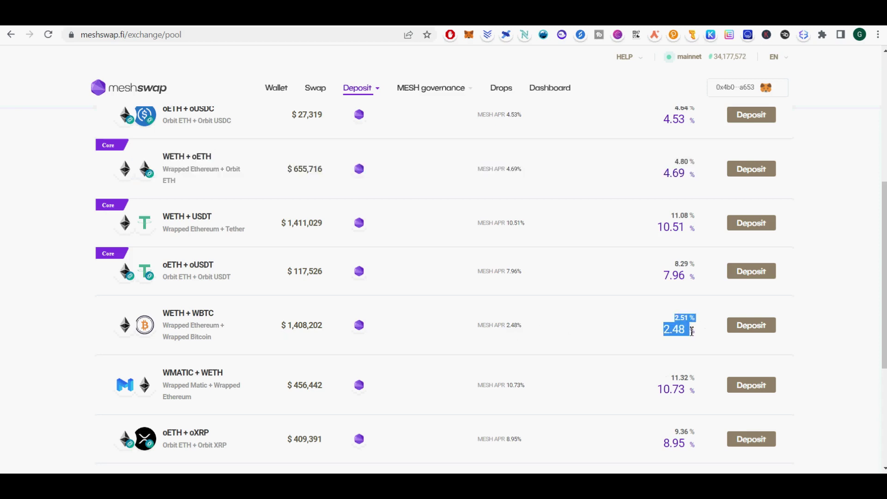
Filter the yield farm pools by MATIC and examine the WMATIC + oMATIC pair.
scroll(674, 351, "up", 6)
left_click(331, 286)
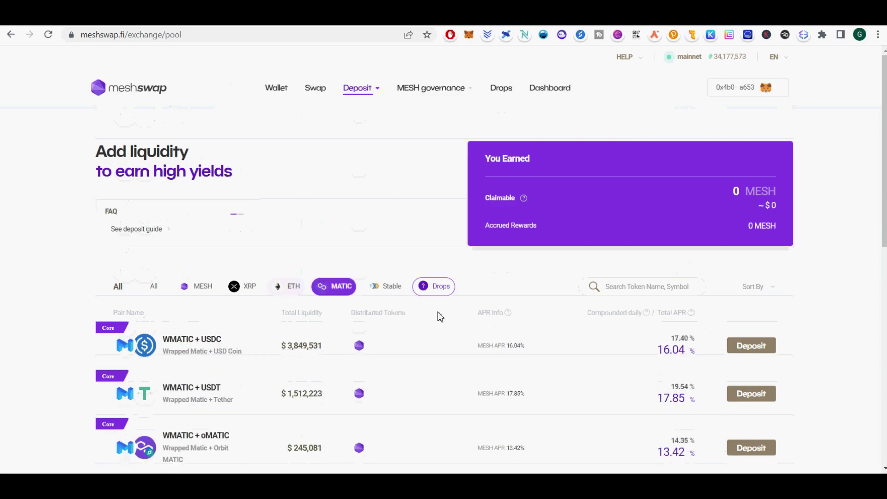
scroll(452, 321, "down", 6)
scroll(451, 321, "up", 6)
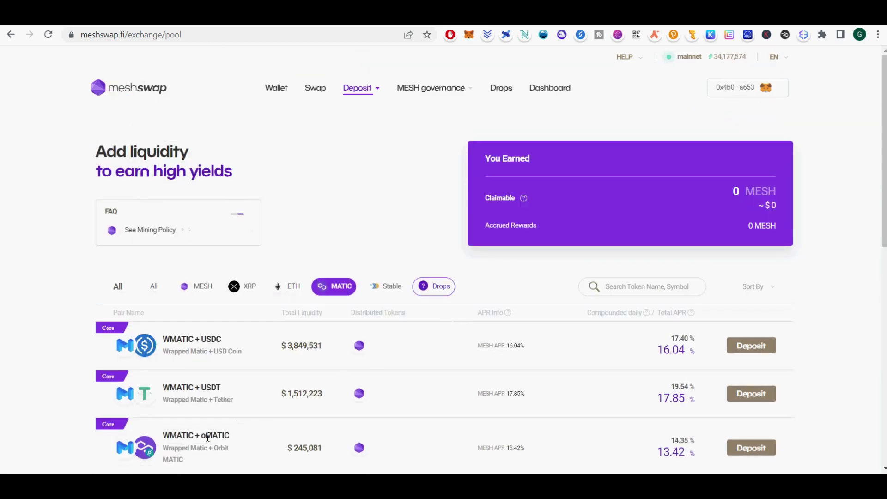
left_click_drag(195, 438, 726, 455)
Open the Leverage Farm page and filter its pools by XRP to review the maximum APRs.
mouse_move(427, 80)
mouse_move(376, 92)
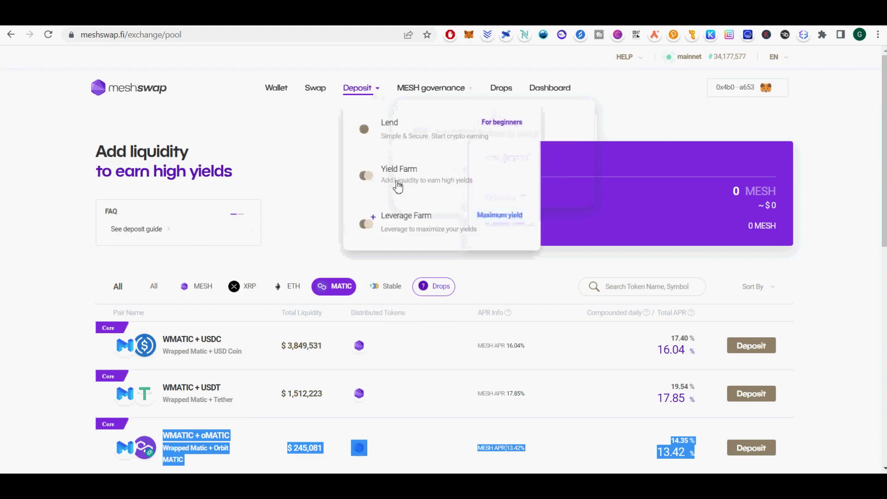
left_click(400, 226)
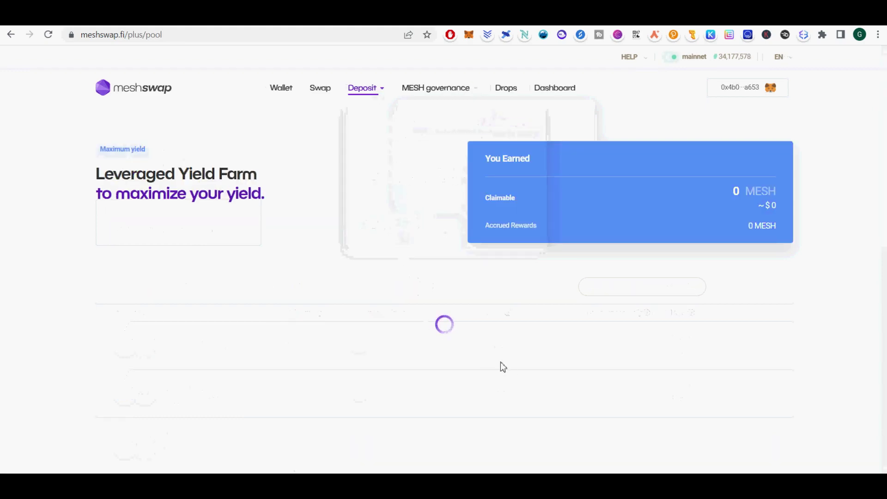
scroll(521, 383, "down", 7)
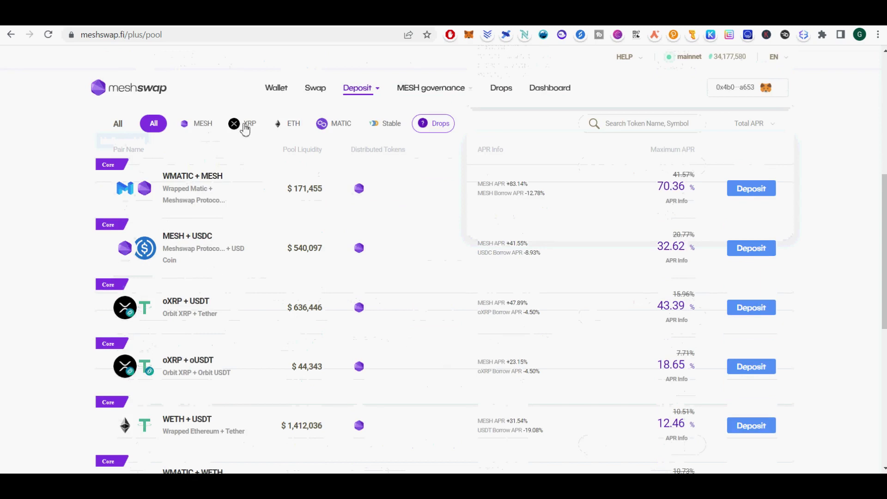
left_click(244, 127)
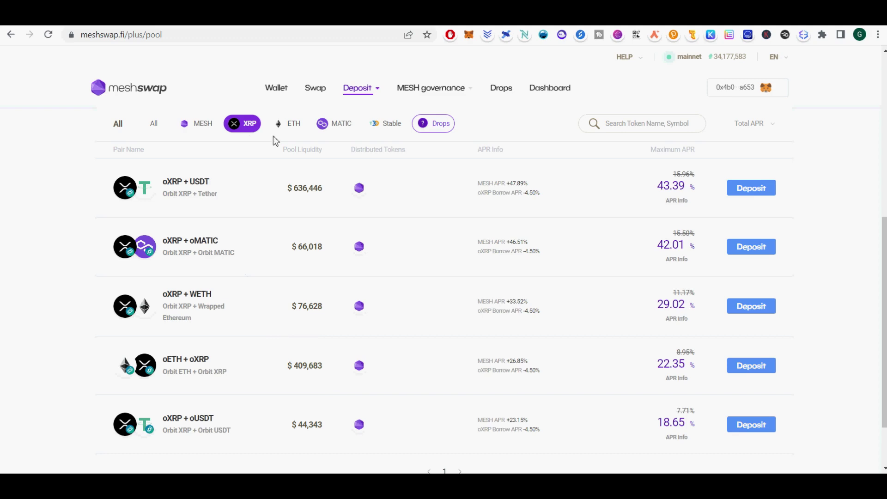
Filter the leverage farm pools by ETH and examine the WETH + oETH and WETH + WBTC pairs.
left_click(291, 127)
left_click_drag(162, 235, 695, 264)
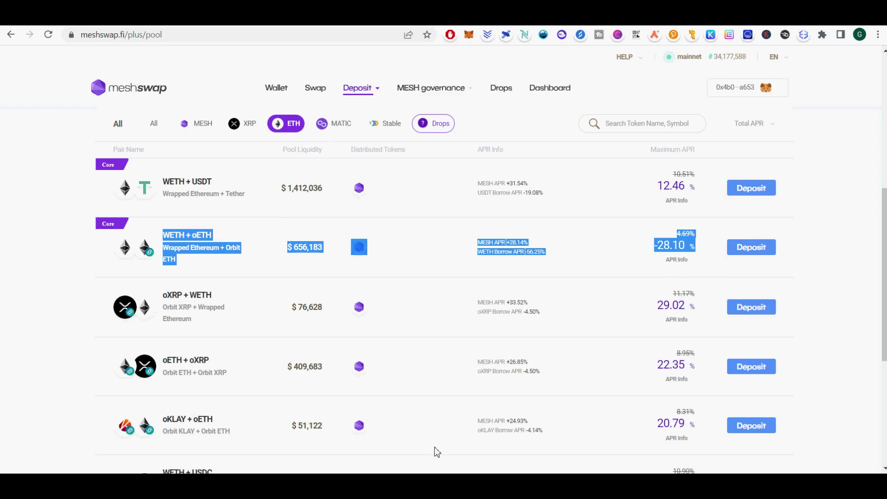
scroll(436, 451, "down", 5)
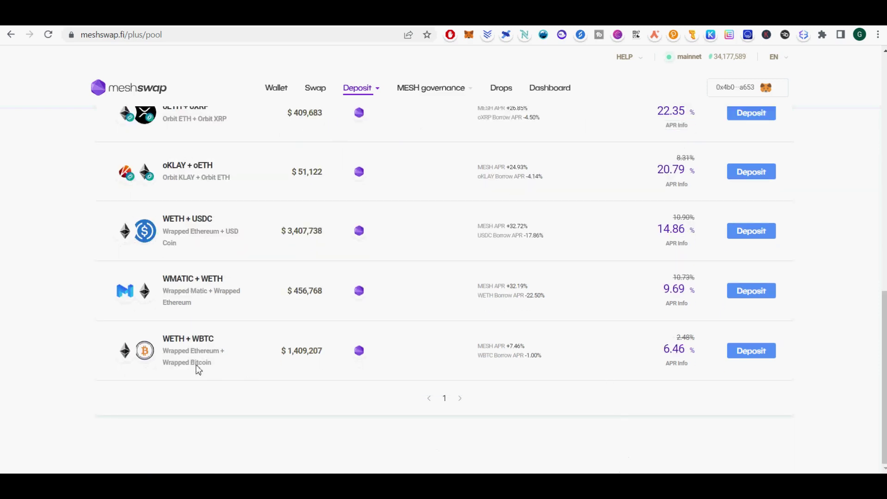
left_click_drag(181, 341, 631, 368)
left_click(289, 366)
left_click_drag(279, 352, 324, 349)
Filter the leverage farm pools by MATIC and examine the maximum APR of WMATIC + oMATIC.
scroll(666, 350, "up", 6)
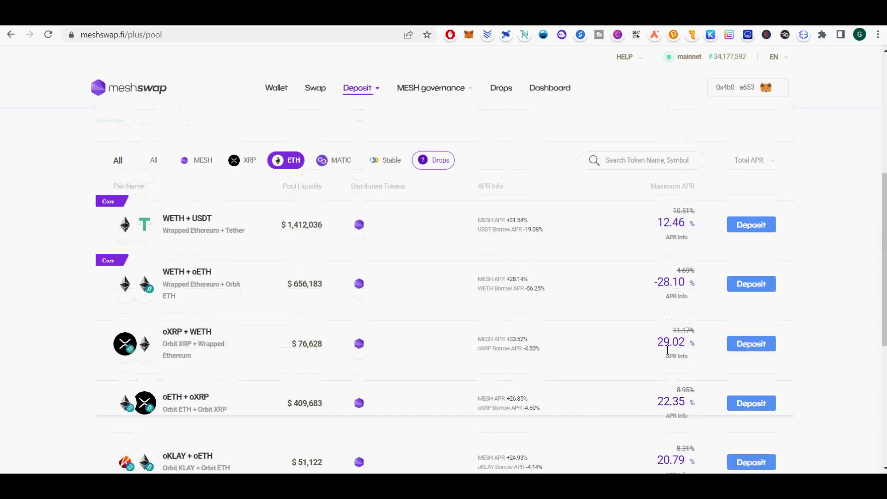
left_click(336, 166)
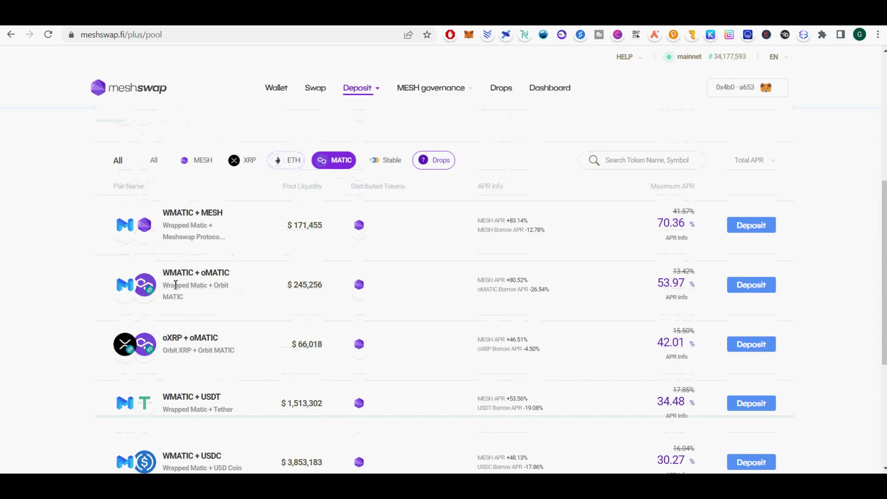
left_click_drag(161, 274, 183, 298)
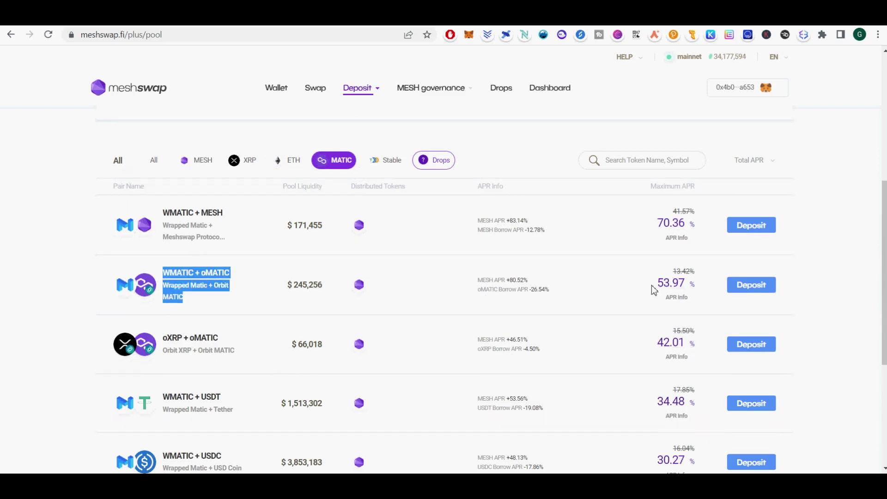
left_click_drag(653, 290, 696, 300)
scroll(681, 342, "down", 5)
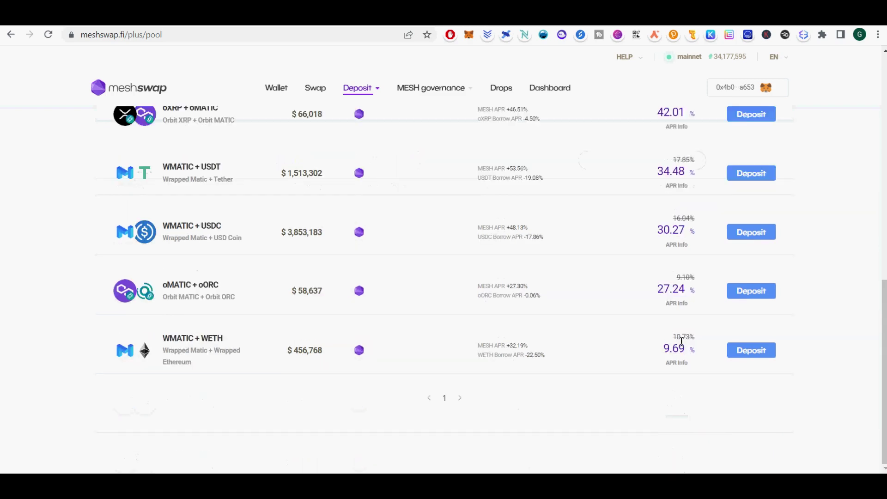
Open the Staking and Pool Voting page and review the MESH staking yields and voting rights.
scroll(491, 148, "up", 6)
mouse_move(444, 93)
left_click(441, 129)
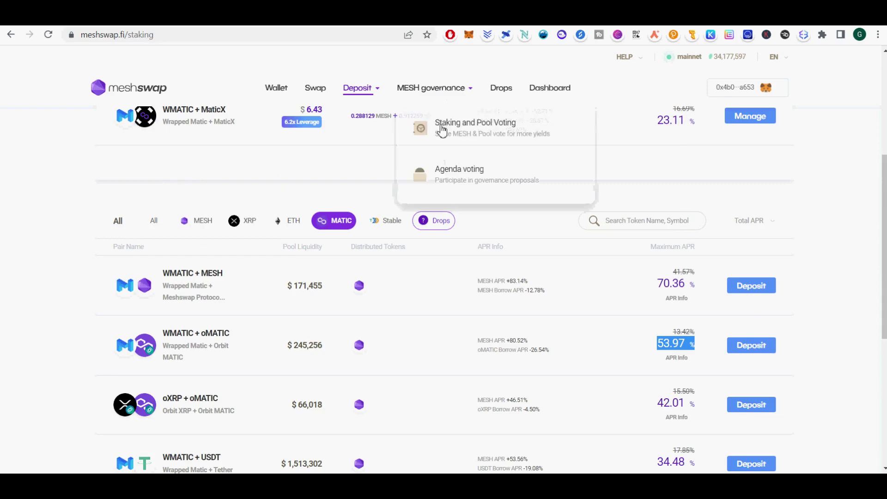
left_click_drag(206, 152, 359, 178)
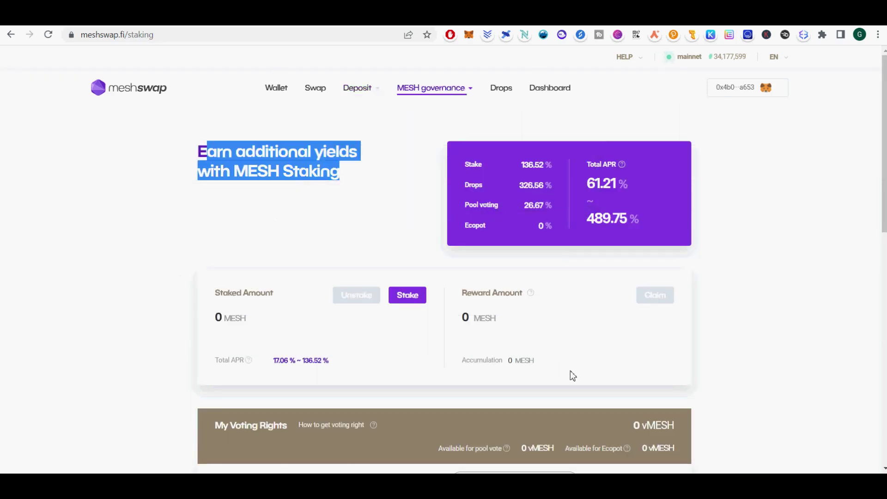
scroll(571, 372, "down", 6)
scroll(574, 373, "up", 6)
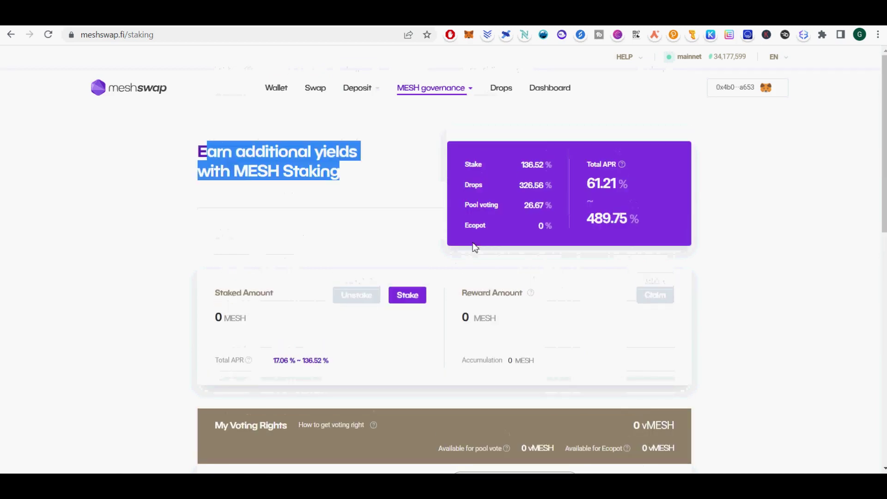
Visit the Drops page, and open the Dashboard to review the protocol statistics and pool list.
left_click(501, 92)
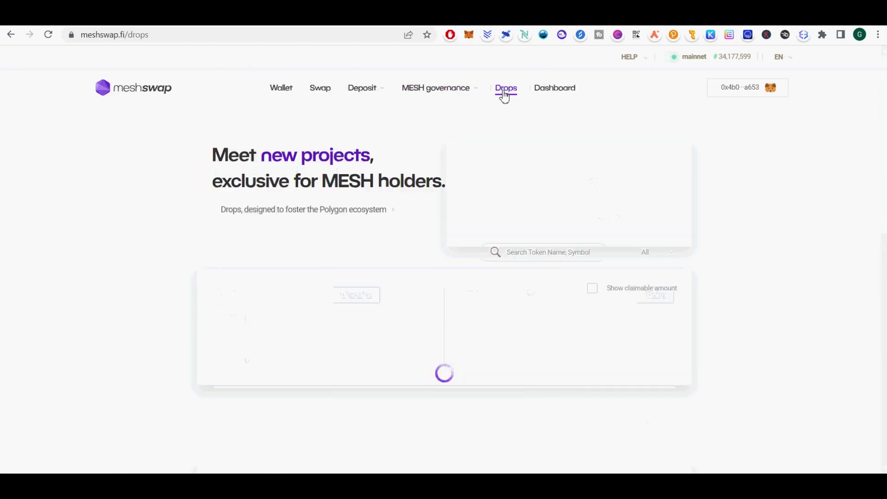
left_click(557, 93)
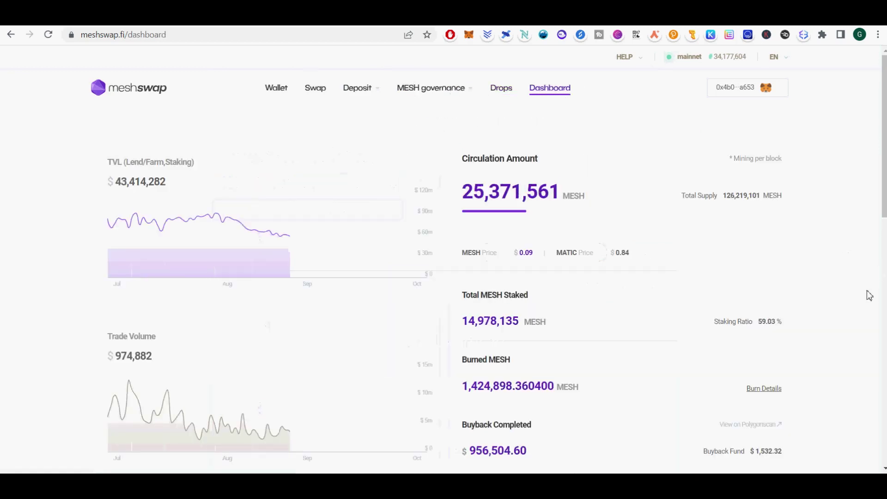
scroll(857, 283, "down", 12)
scroll(856, 284, "up", 6)
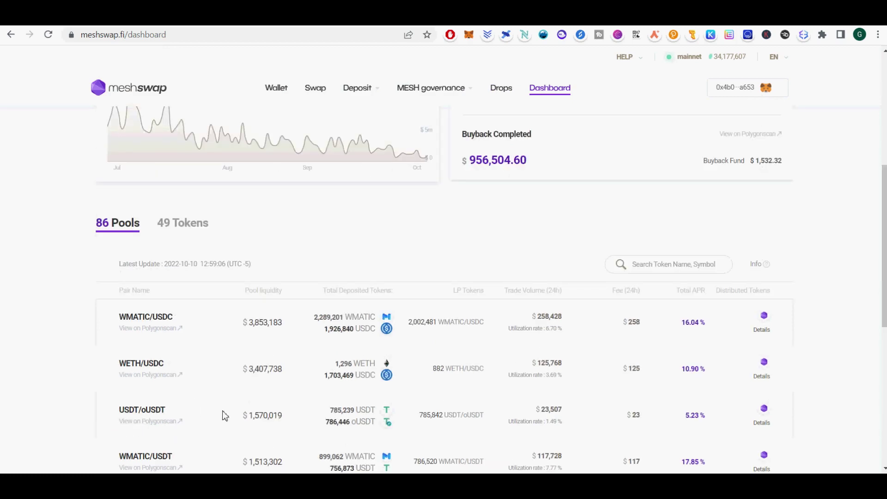
Compare the total APRs of the USDT/oUSDT, WETH/oETH and WMATIC/MaticX pools in the Dashboard list.
left_click_drag(667, 417, 721, 419)
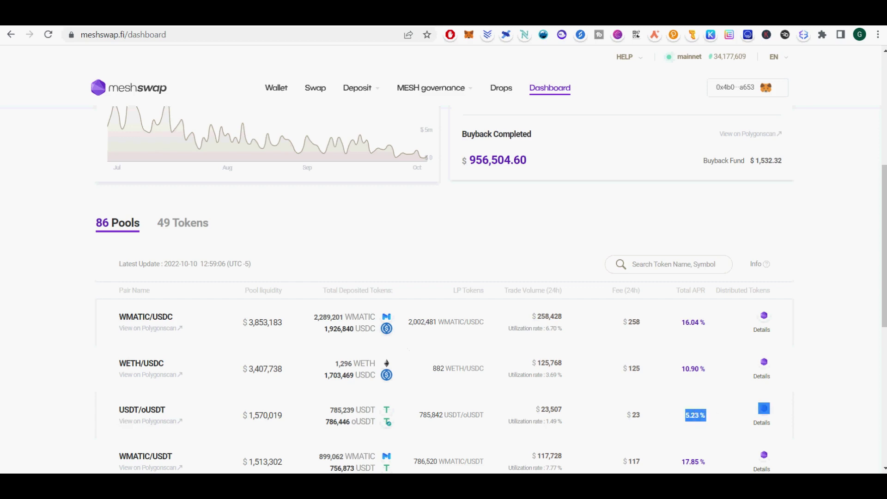
scroll(837, 311, "down", 6)
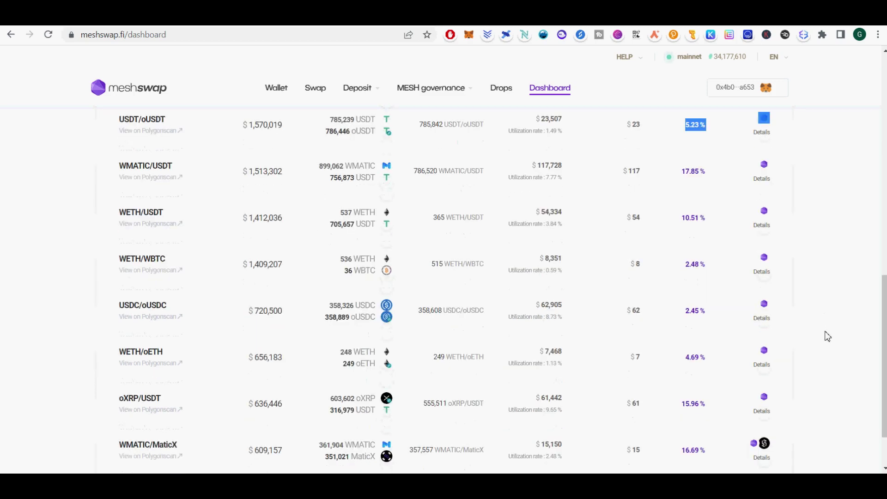
left_click_drag(684, 358, 710, 374)
left_click_drag(681, 450, 719, 452)
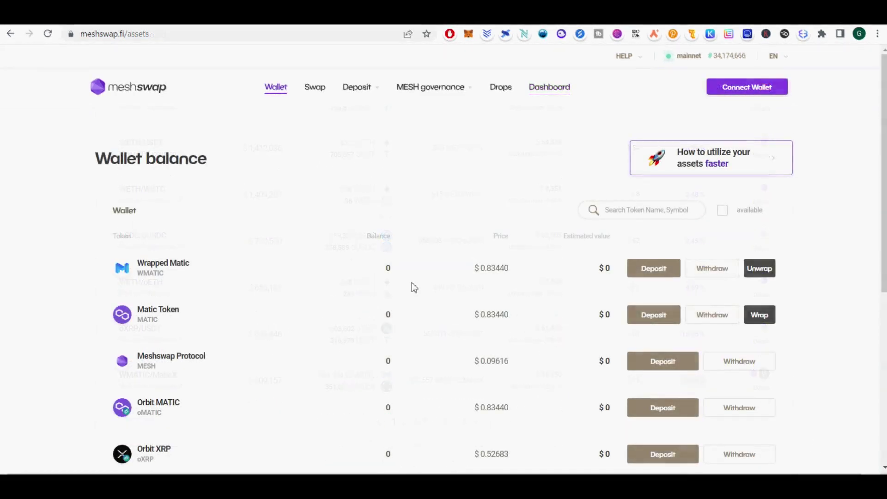
Look through the Wallet page's token list and compare the prices of Wrapped Matic and Matic Token.
scroll(209, 293, "down", 6)
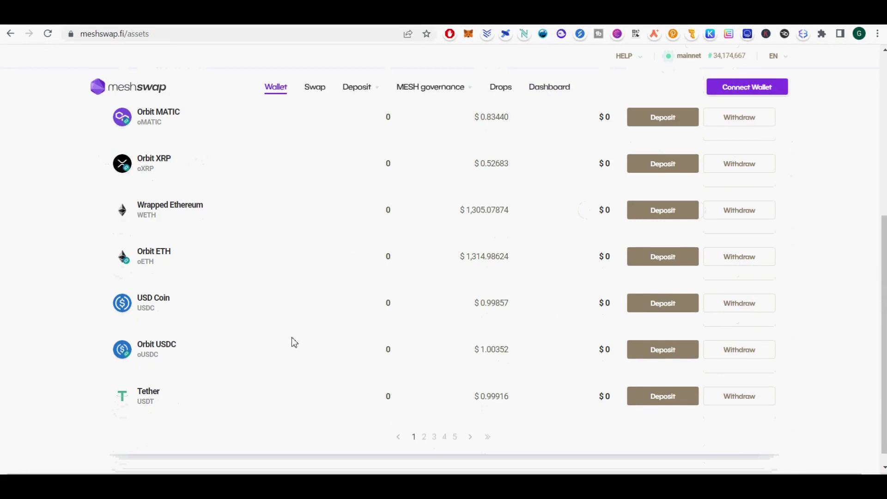
scroll(295, 342, "up", 6)
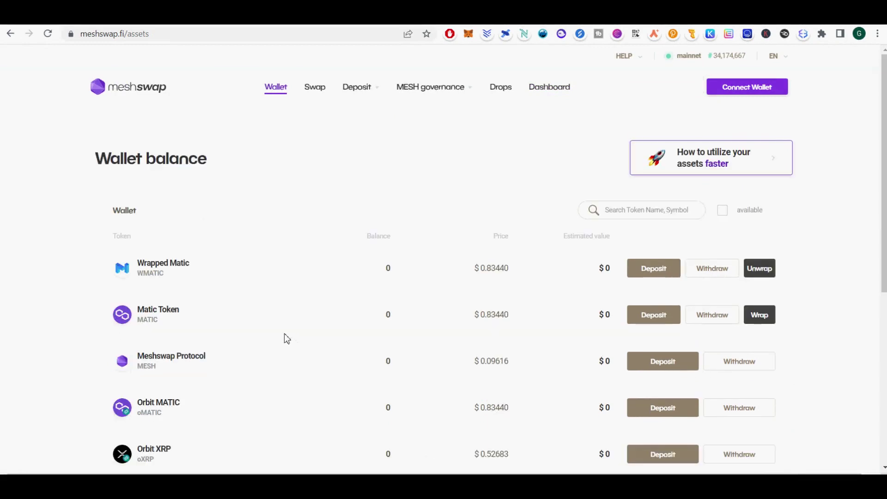
left_click_drag(148, 272, 549, 318)
left_click_drag(477, 276, 529, 277)
left_click_drag(477, 317, 544, 322)
Check the prices of Orbit MATIC and Wrapped Ethereum in the wallet token list.
left_click_drag(883, 230, 883, 293)
left_click_drag(472, 299, 529, 302)
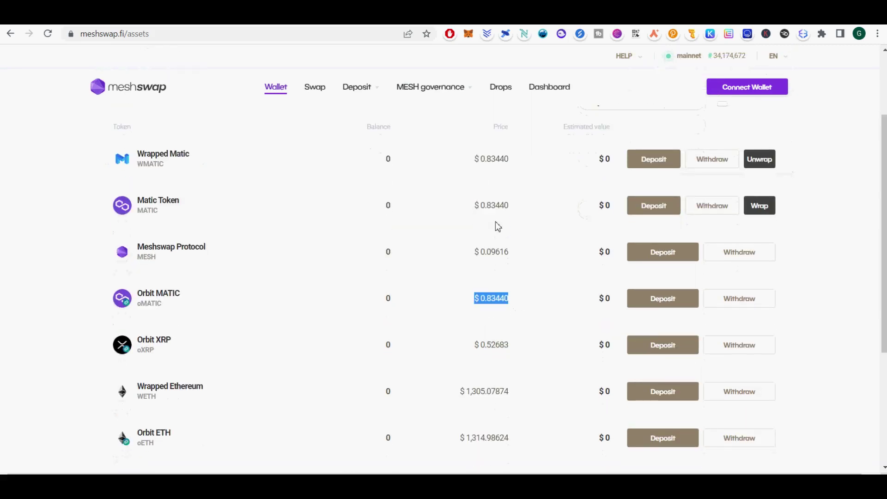
left_click_drag(438, 388, 516, 389)
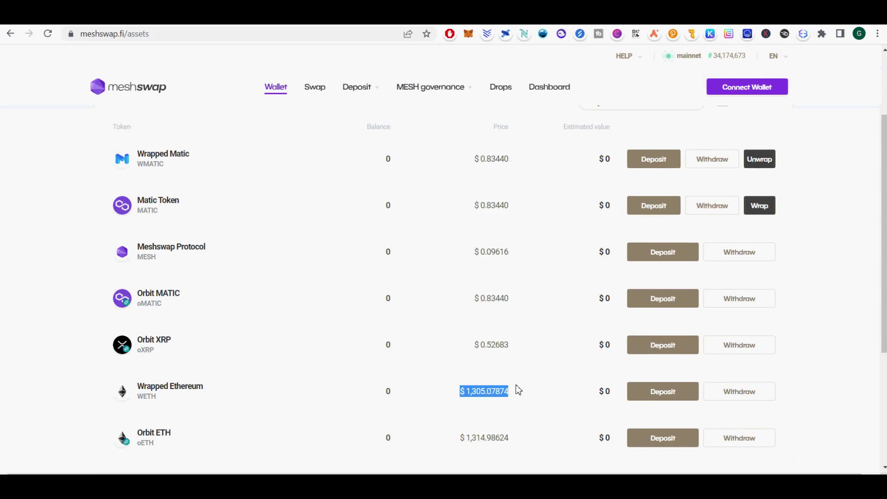
Check the prices of Orbit ETH, USD Coin and Orbit USDC in the wallet token list.
left_click_drag(135, 394, 250, 424)
left_click(471, 436)
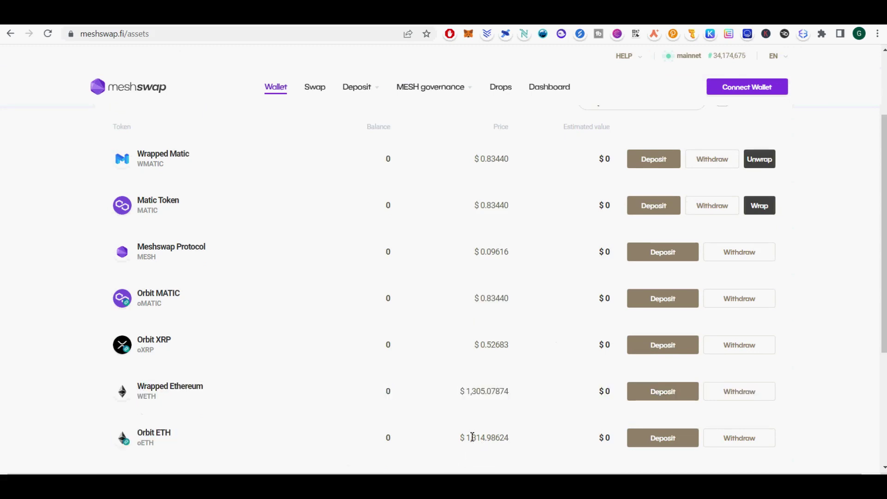
left_click_drag(470, 437, 512, 439)
scroll(511, 439, "down", 4)
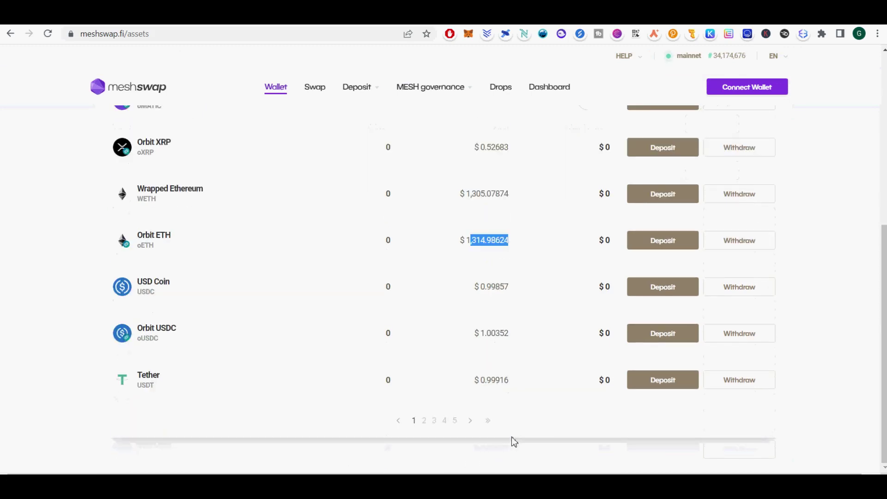
left_click_drag(485, 286, 515, 309)
left_click_drag(485, 337, 521, 339)
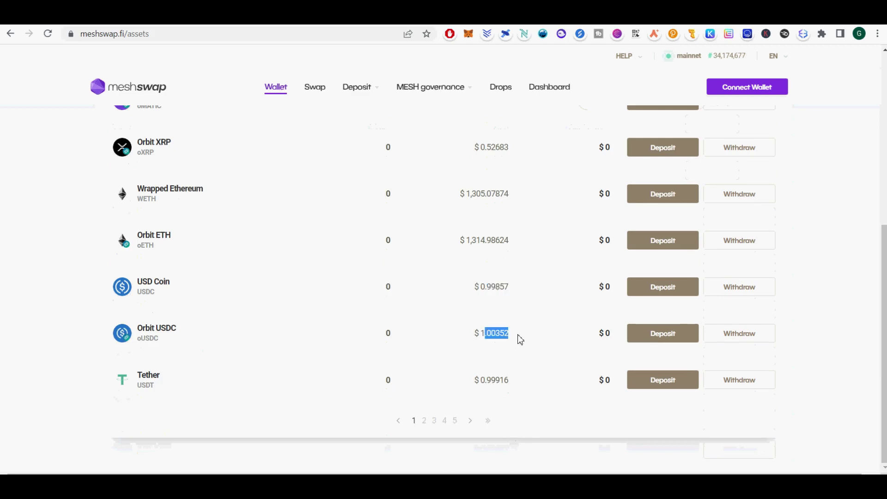
Go to page 2 of the token list and compare the prices of Dai, Orbit Dai, Wrapped Bitcoin and Orbit Wrapped BTC.
left_click(424, 420)
scroll(399, 389, "up", 6)
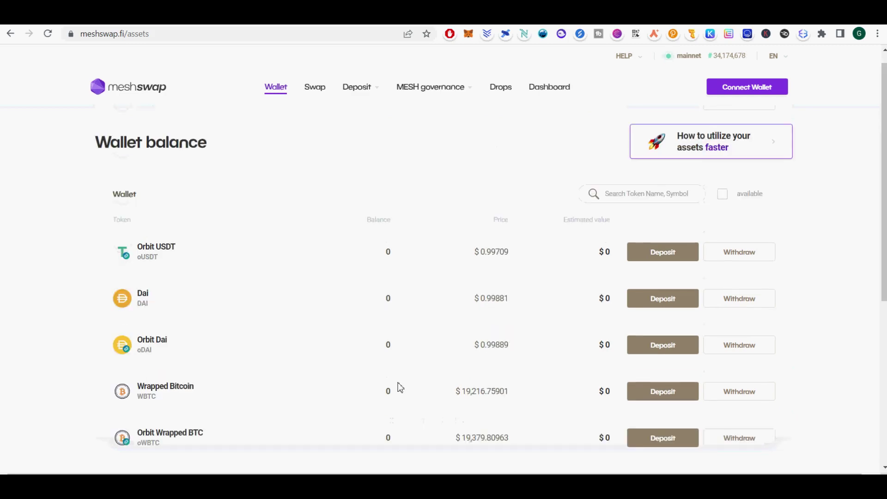
left_click_drag(502, 303, 509, 300)
left_click_drag(475, 344, 509, 344)
left_click_drag(462, 390, 509, 392)
left_click_drag(457, 437, 509, 437)
left_click_drag(137, 388, 176, 408)
left_click_drag(138, 432, 181, 444)
Browse pages 3 to 5 of the token list, checking the MaticX price on page 3.
scroll(181, 444, "down", 6)
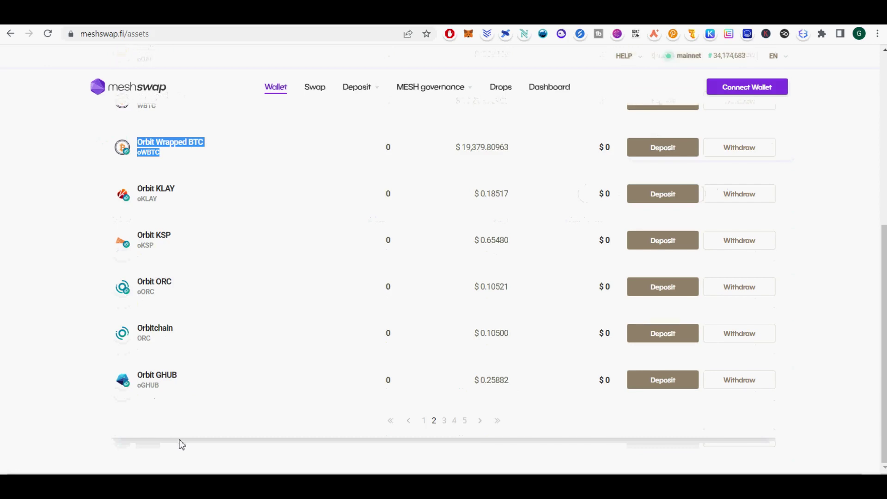
left_click(444, 421)
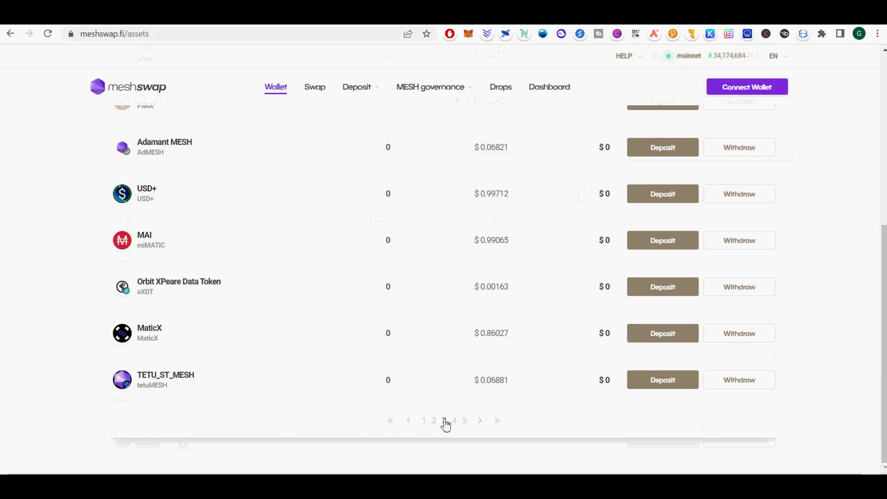
scroll(444, 424, "up", 6)
scroll(446, 424, "down", 2)
scroll(448, 422, "down", 4)
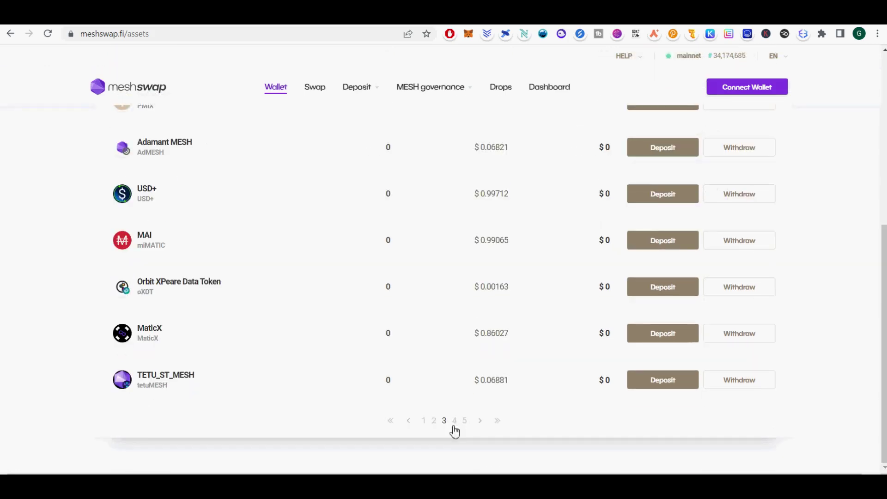
left_click_drag(465, 341, 523, 336)
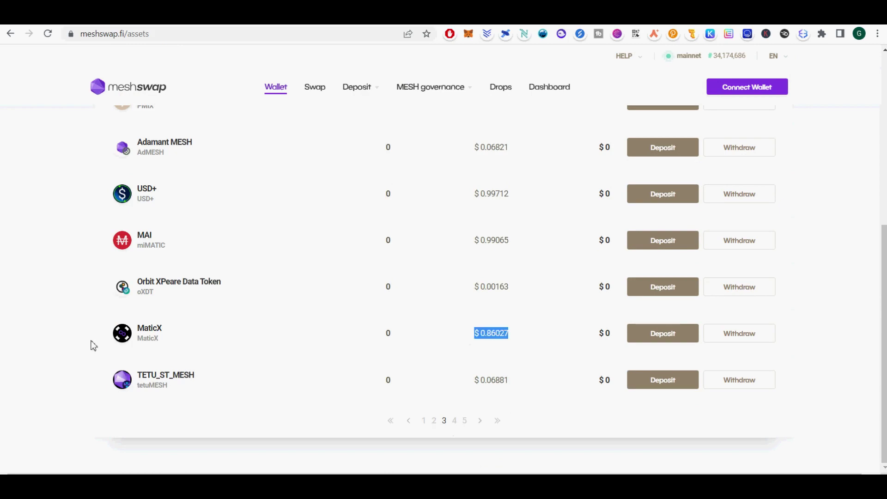
left_click_drag(136, 332, 186, 331)
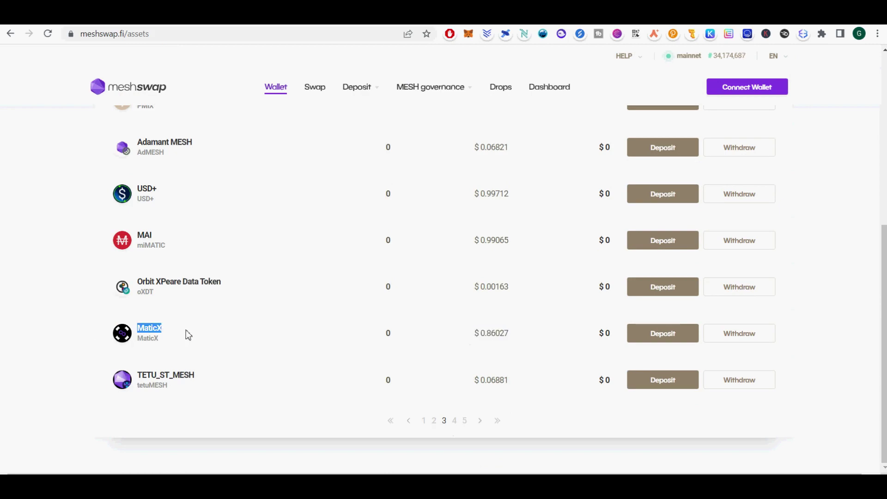
left_click(454, 421)
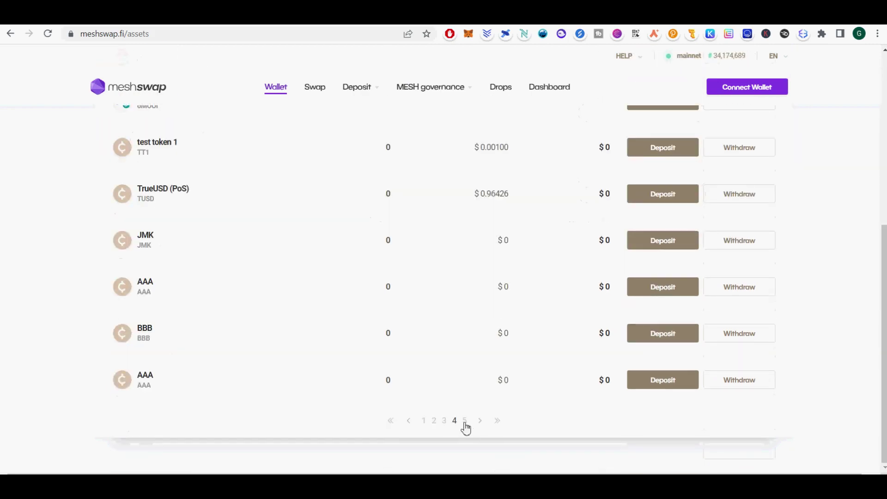
left_click(464, 421)
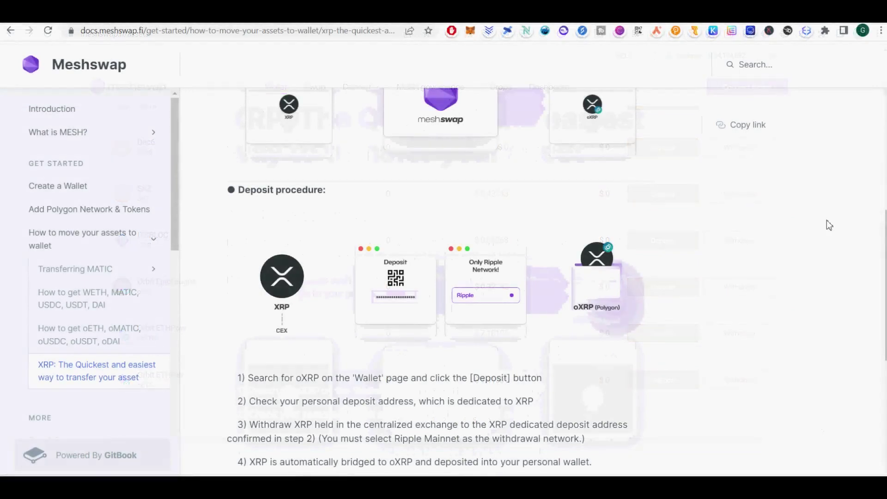
Read the deposit procedure and notes in the XRP transfer guide, enlarging the procedure diagram for a closer look and closing it again.
left_click_drag(883, 244, 884, 316)
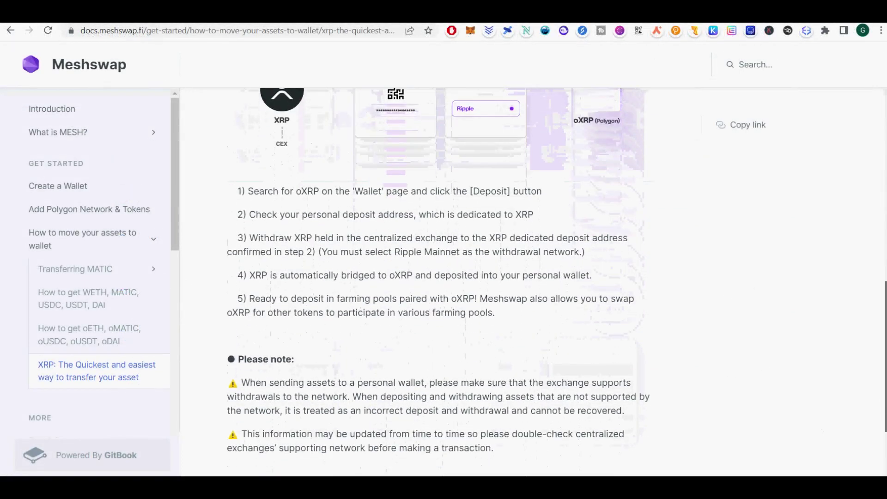
scroll(528, 277, "up", 3)
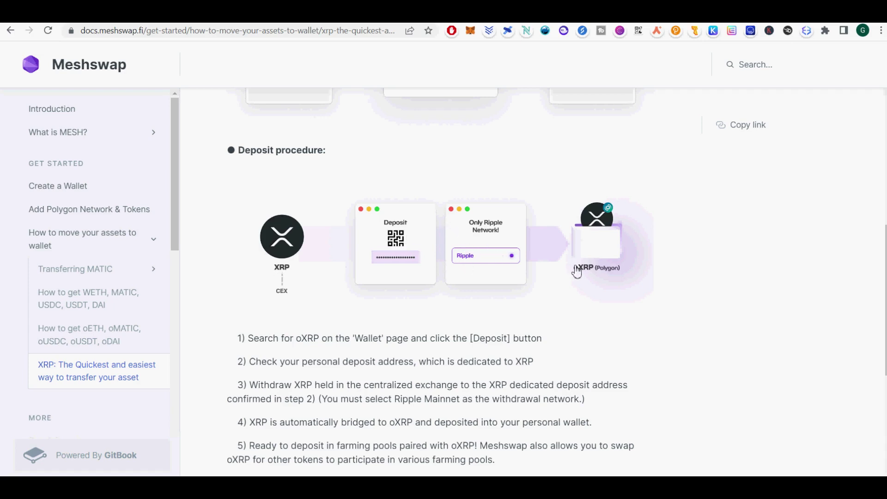
left_click(639, 272)
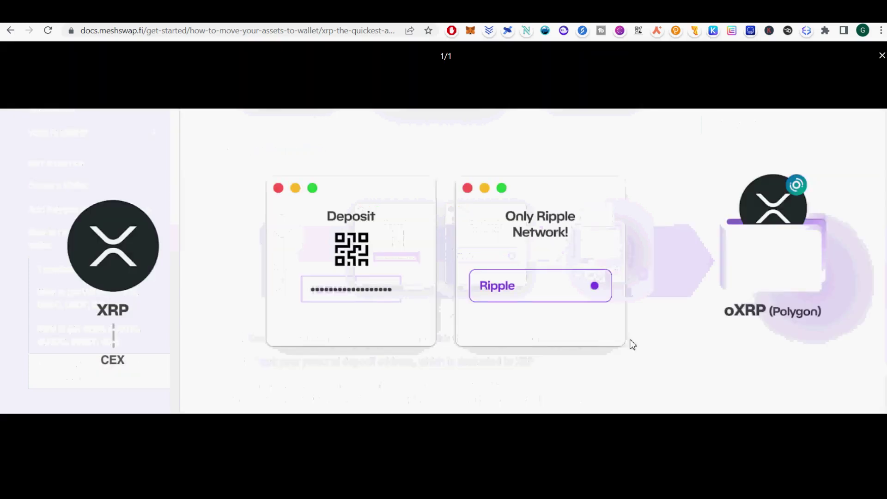
left_click(882, 59)
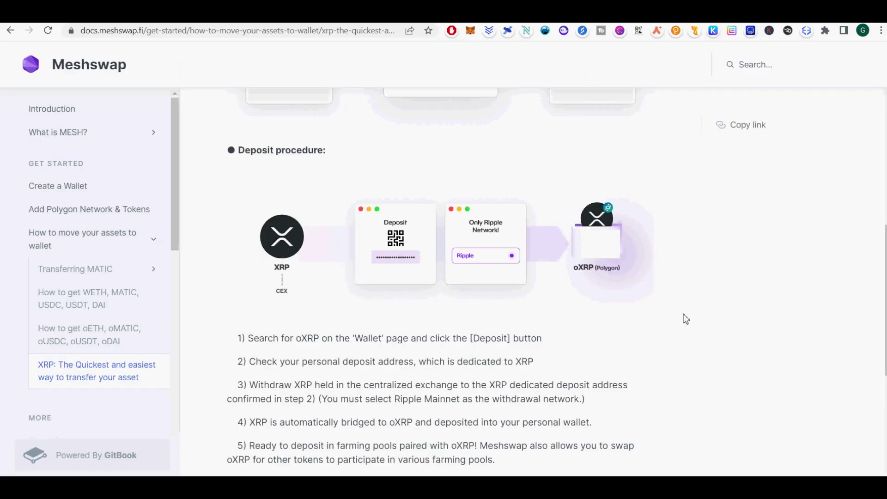
scroll(683, 317, "down", 5)
scroll(685, 327, "up", 10)
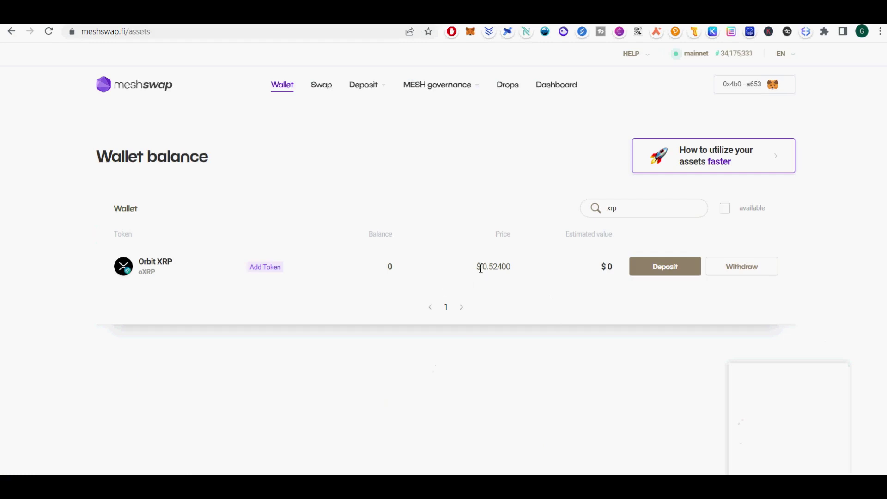
Search the wallet for xrp, open the Orbit XRP deposit and read the deposit precautions.
left_click_drag(635, 209, 570, 212)
key("BackSpace")
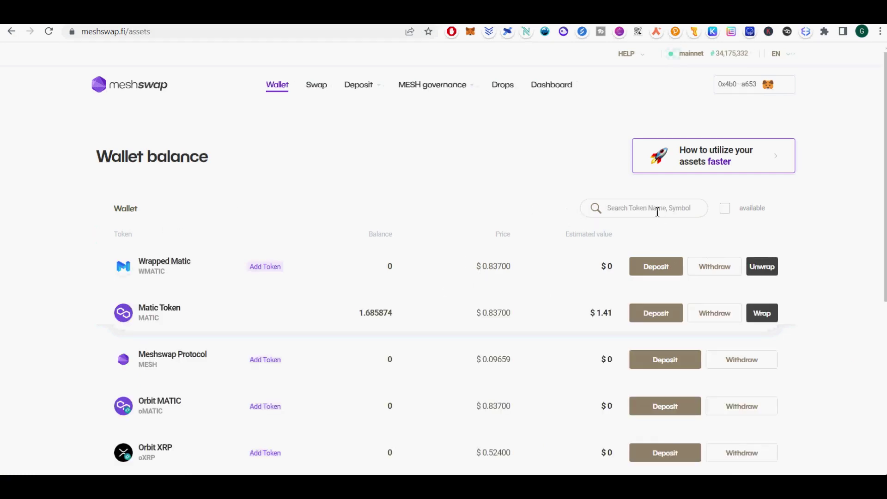
type("xr")
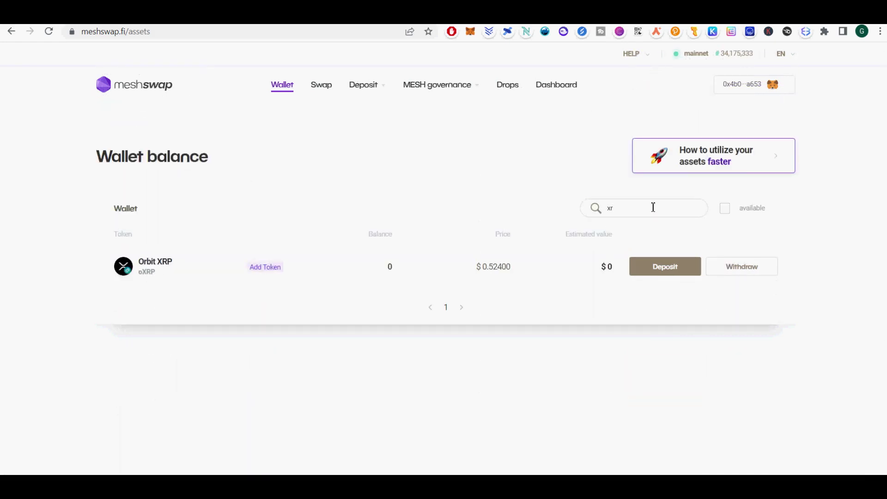
type("p")
left_click(668, 270)
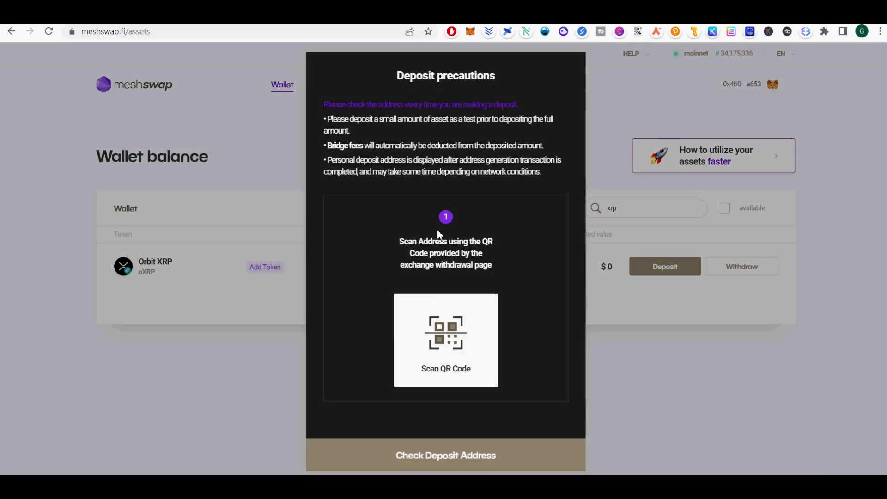
left_click_drag(326, 119, 534, 176)
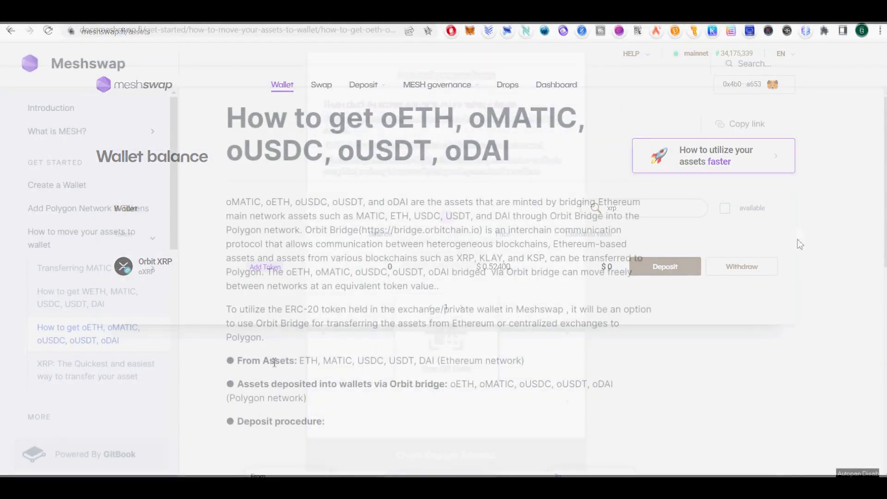
Review the oETH, oMATIC, oUSDC, oUSDT and oDAI deposit procedure in the guide and open its Orbit Bridge link in a new tab.
left_click_drag(527, 367, 511, 406)
scroll(511, 407, "down", 5)
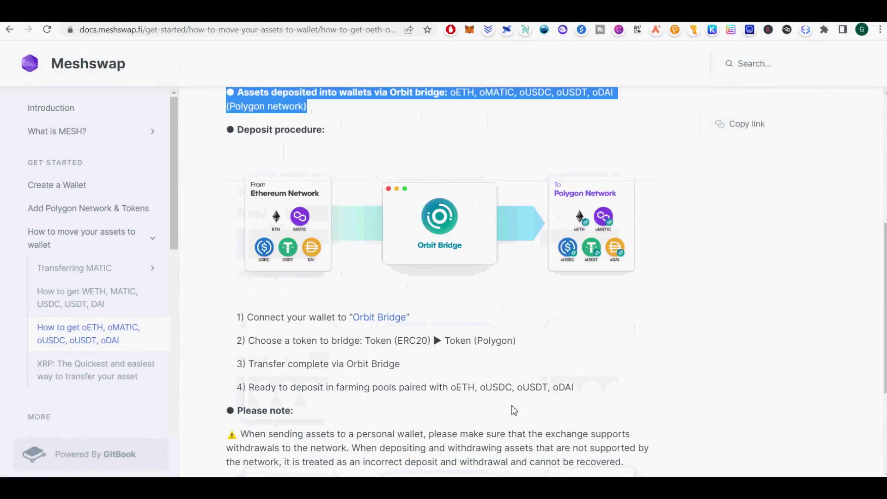
right_click(387, 320)
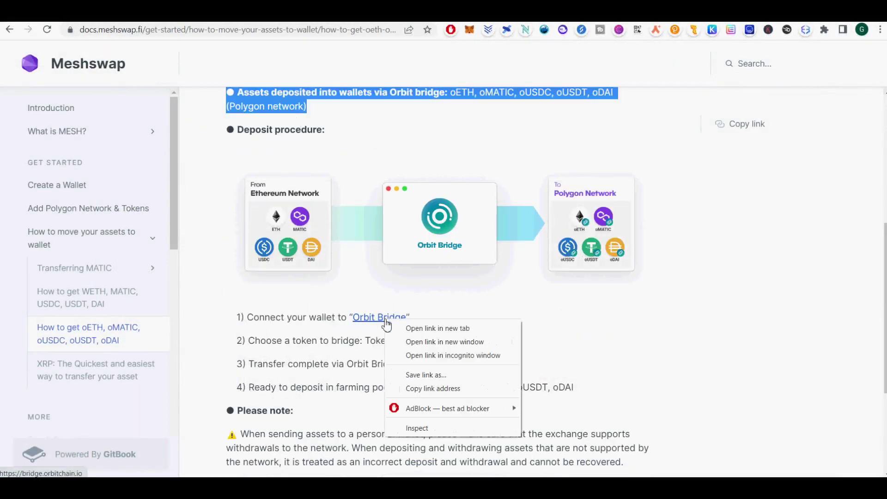
left_click(401, 329)
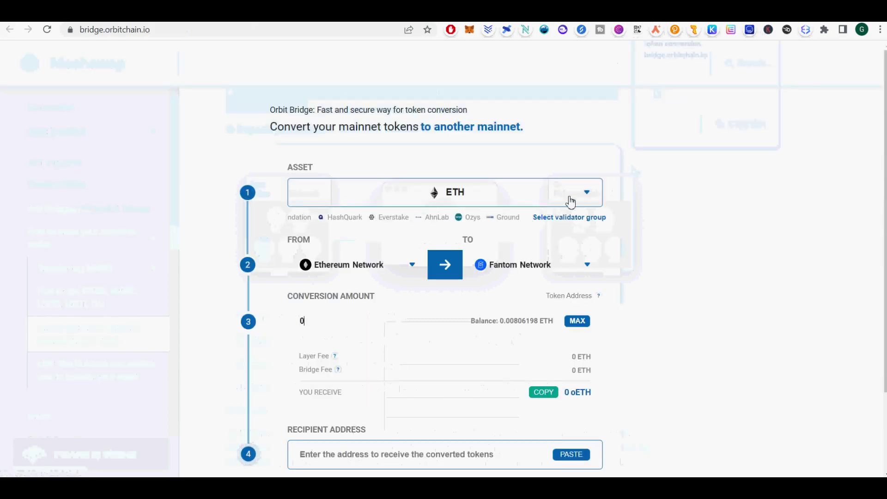
Look over Orbit Bridge's selectable asset tokens, close the list without changing ETH, and view the rest of the conversion form.
left_click(570, 203)
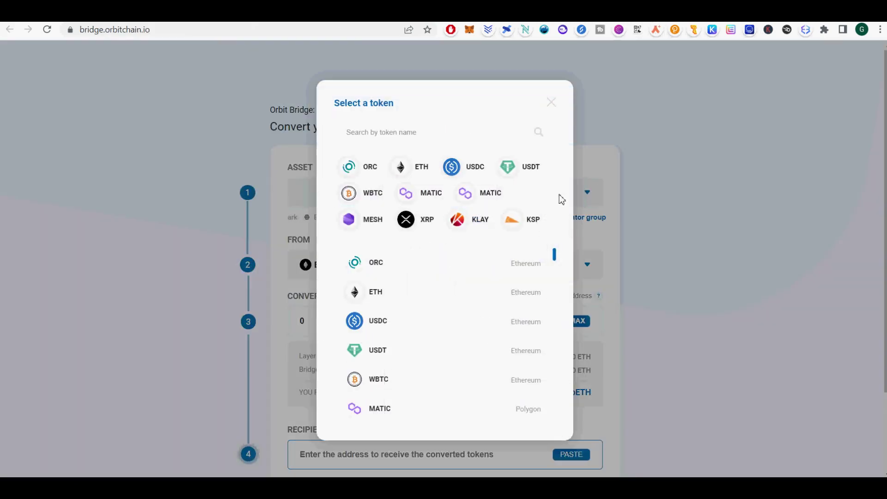
left_click(586, 194)
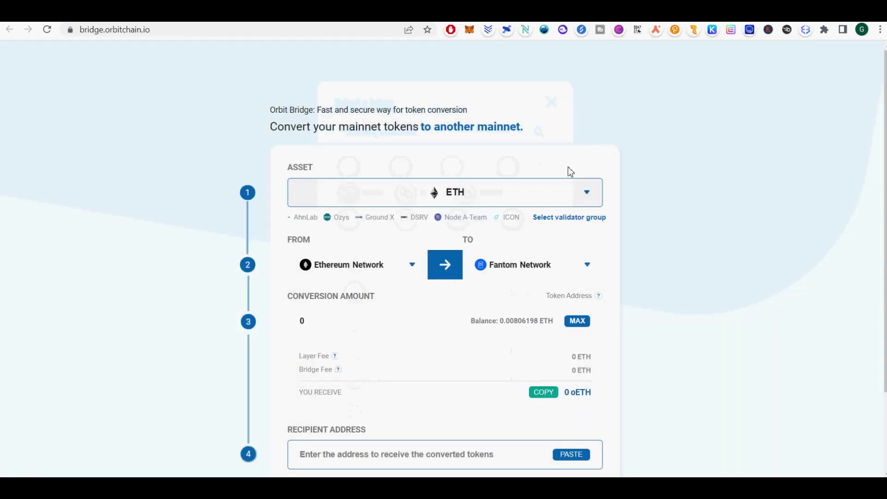
scroll(579, 335, "down", 2)
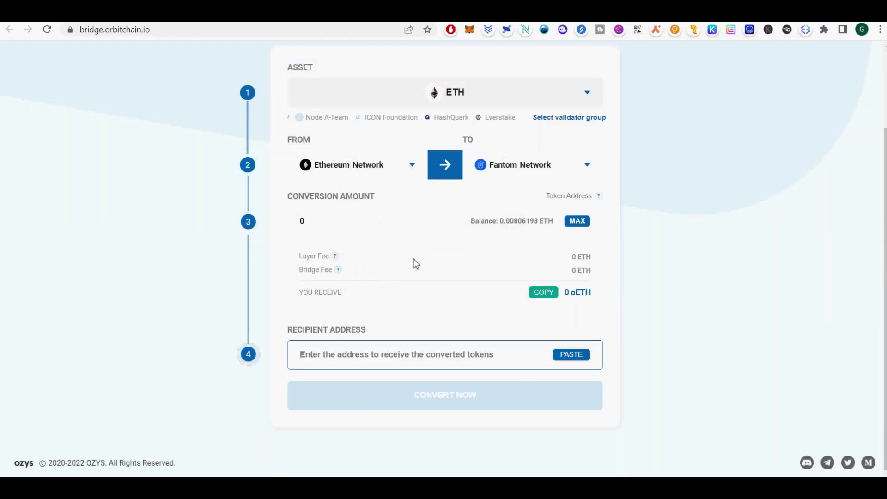
Choose Ethereum as the source network and connect the MetaMask wallet to Orbit Bridge.
left_click(401, 174)
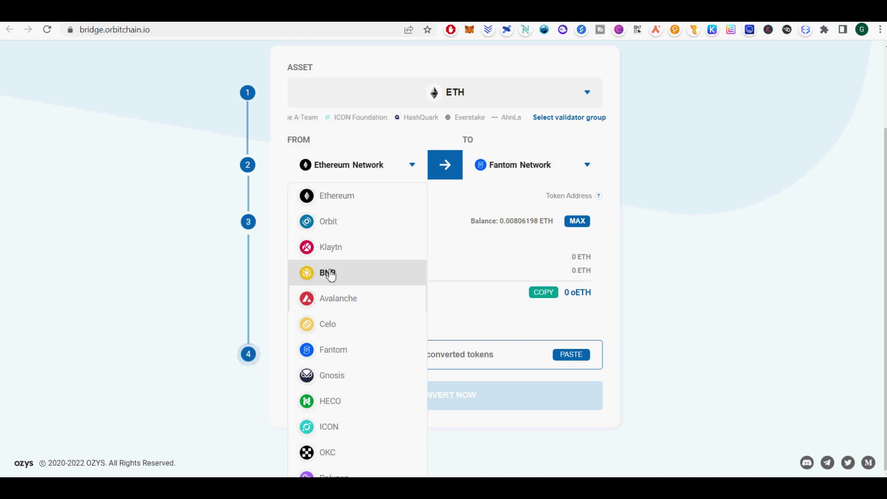
left_click(342, 207)
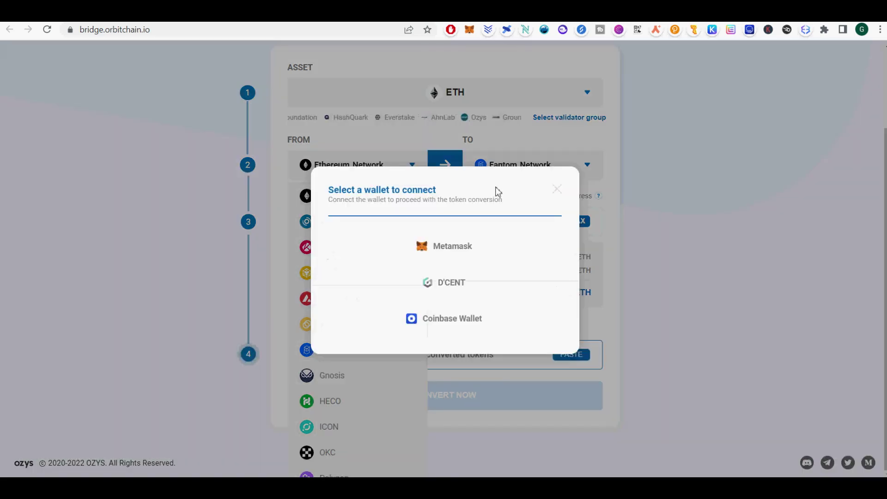
left_click(459, 255)
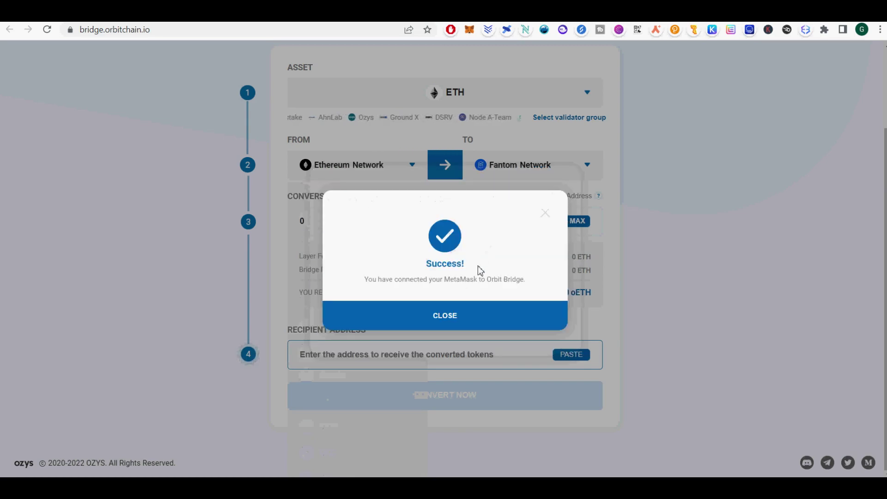
left_click(496, 325)
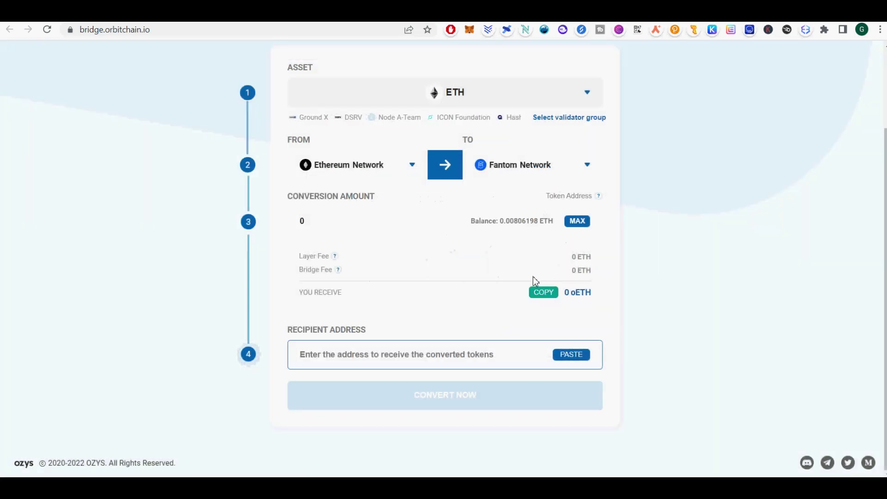
Set the conversion amount to the maximum of 0.00306198 ETH and check the oETH amount to receive.
left_click(577, 221)
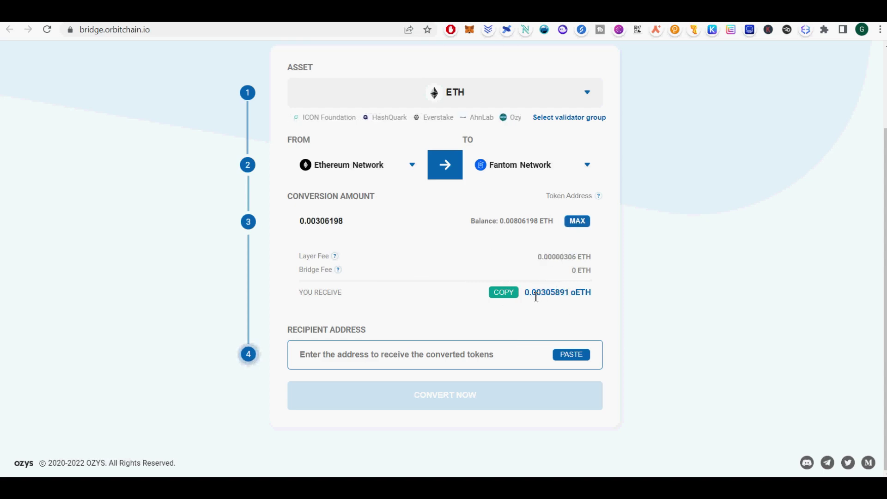
left_click_drag(530, 294, 577, 298)
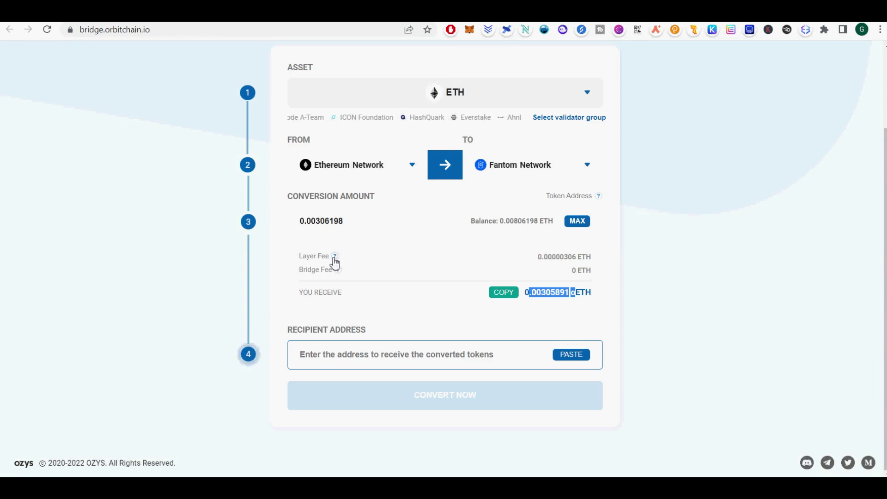
Open the Layer Fee policy from the conversion form and read the fee rules for Ethereum and BNB.
left_click(335, 258)
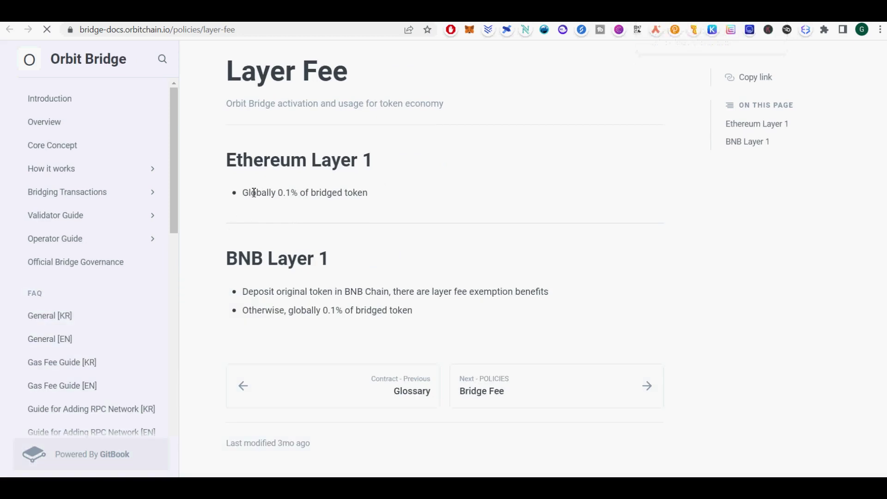
left_click_drag(244, 193, 395, 198)
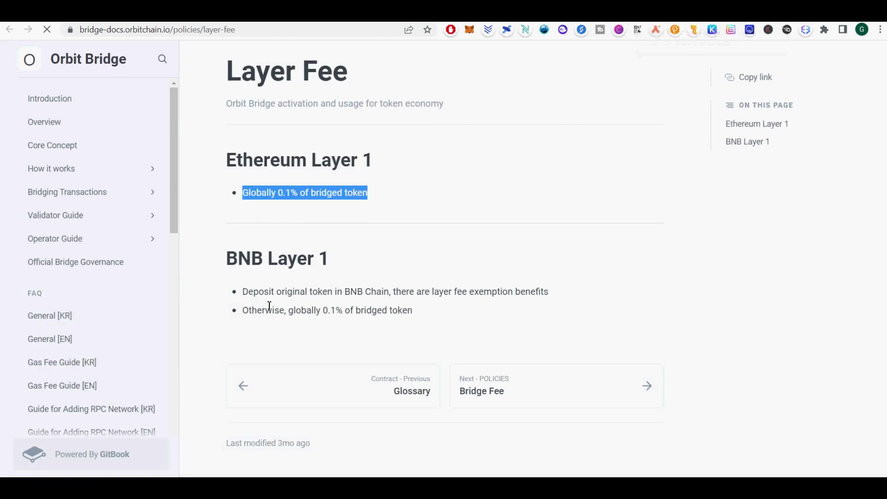
left_click_drag(243, 310, 418, 311)
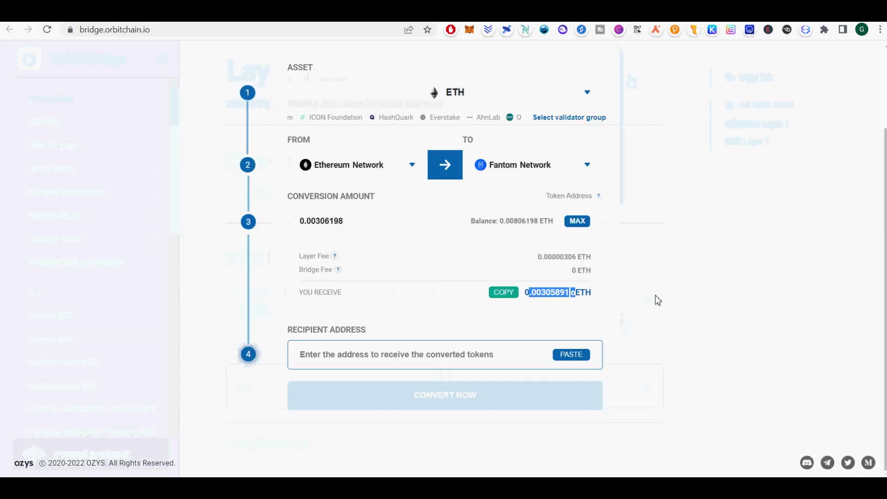
Switch from Orbit Bridge to Meshswap's Lend page and connect the MetaMask wallet.
left_click(675, 300)
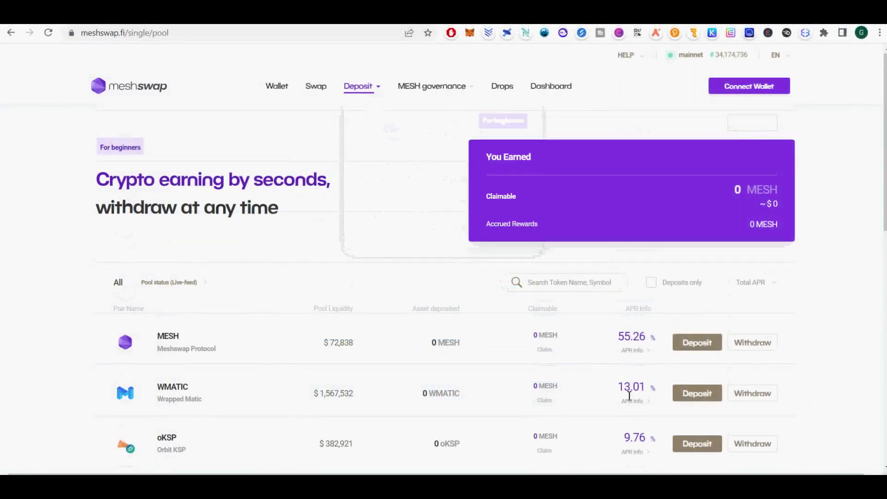
left_click(757, 86)
left_click(435, 152)
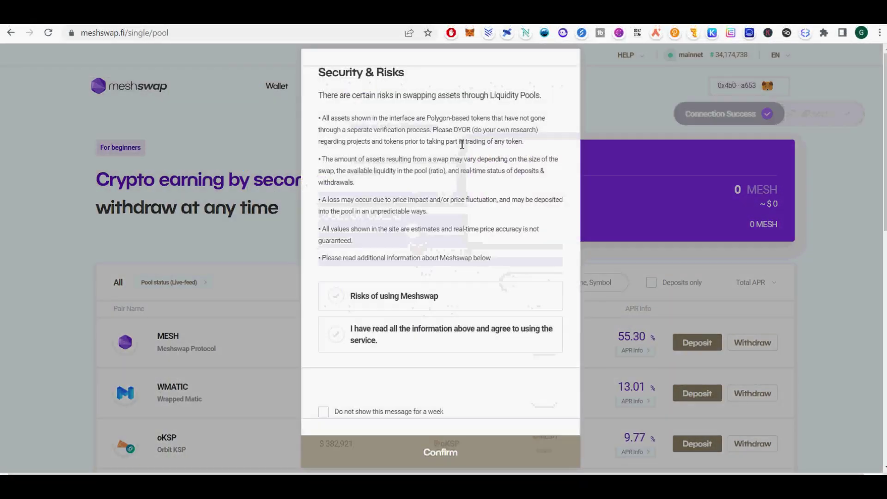
Accept the Meshswap risk disclaimer and service terms, hide the message for a week, and confirm.
left_click(340, 307)
scroll(351, 416, "down", 15)
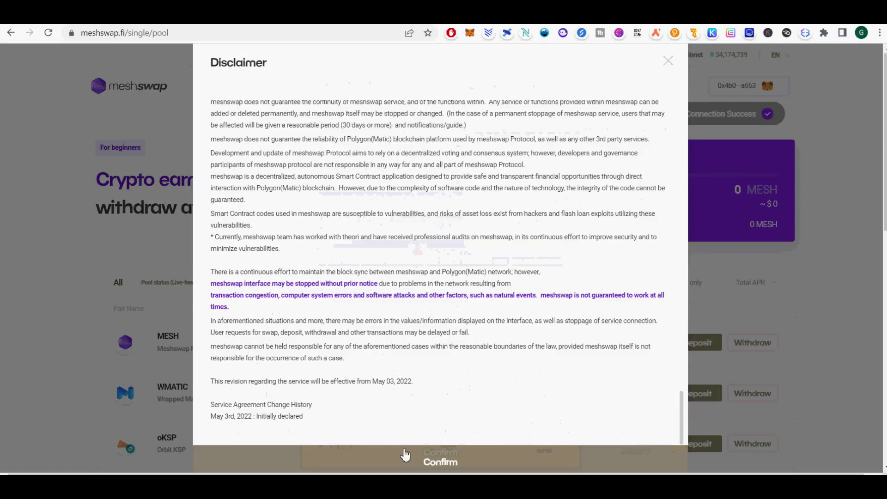
left_click(391, 456)
left_click(352, 339)
left_click(329, 413)
left_click(433, 455)
Examine the Lend pools from MESH down to oXRP, comparing their liquidity and APR.
scroll(460, 430, "down", 5)
scroll(462, 431, "up", 5)
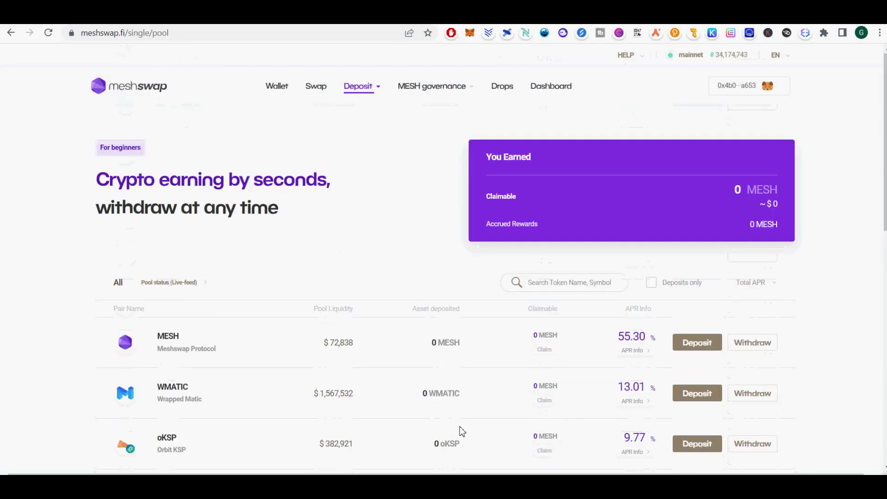
scroll(462, 431, "down", 5)
scroll(462, 430, "up", 5)
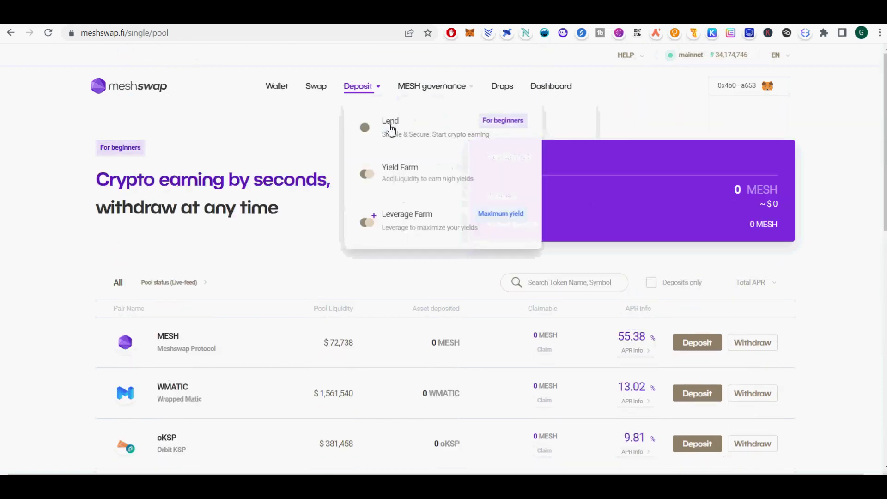
scroll(477, 368, "down", 10)
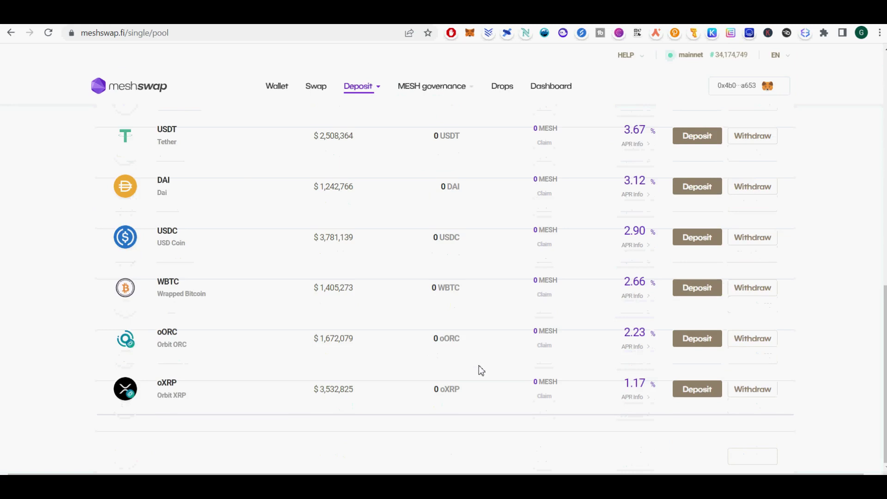
scroll(487, 372, "up", 10)
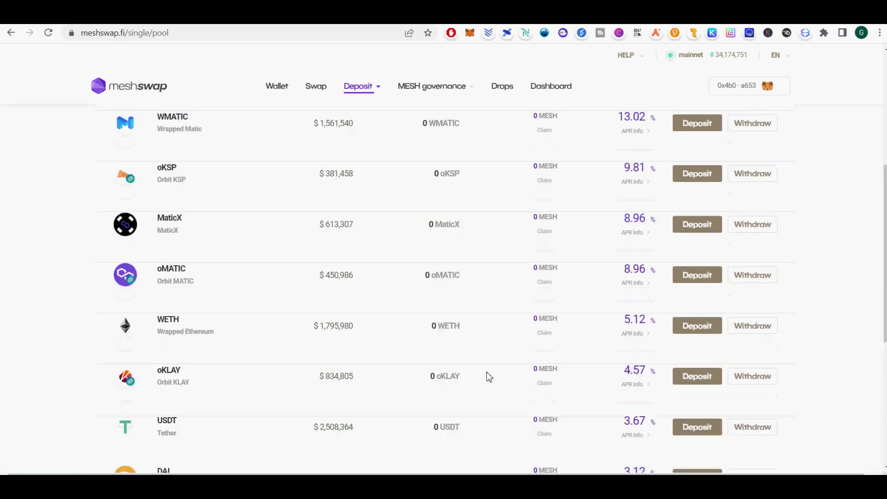
scroll(479, 279, "down", 10)
scroll(448, 432, "up", 10)
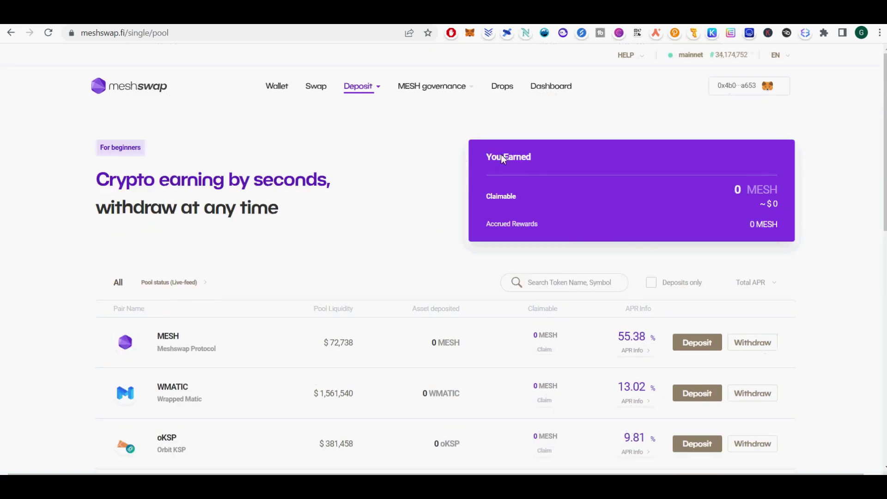
Open the Yield Farm page and look over the liquidity pairs and their total APR.
mouse_move(360, 87)
left_click(400, 178)
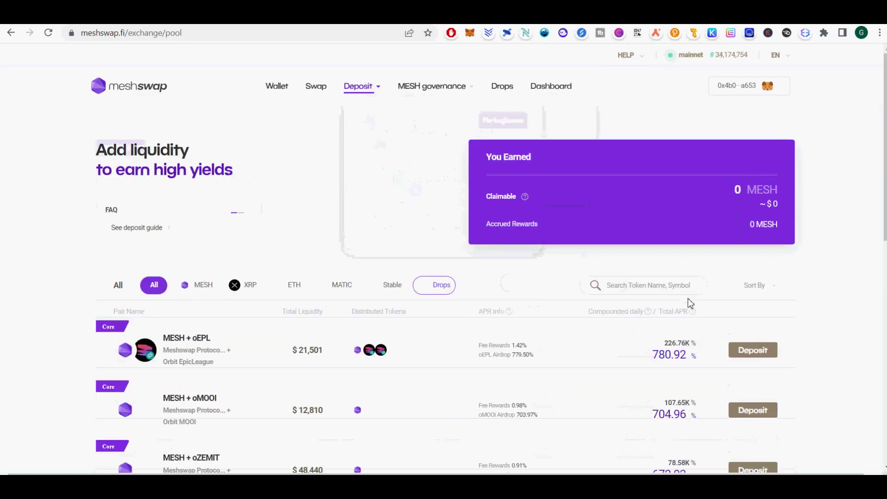
scroll(568, 351, "down", 5)
scroll(555, 370, "up", 5)
scroll(554, 370, "down", 5)
scroll(462, 338, "up", 5)
Filter the Yield Farm pairs by MATIC and examine the WMATIC + oMATIC pool and the other MATIC pairs.
left_click(335, 284)
scroll(422, 360, "down", 5)
scroll(237, 372, "up", 5)
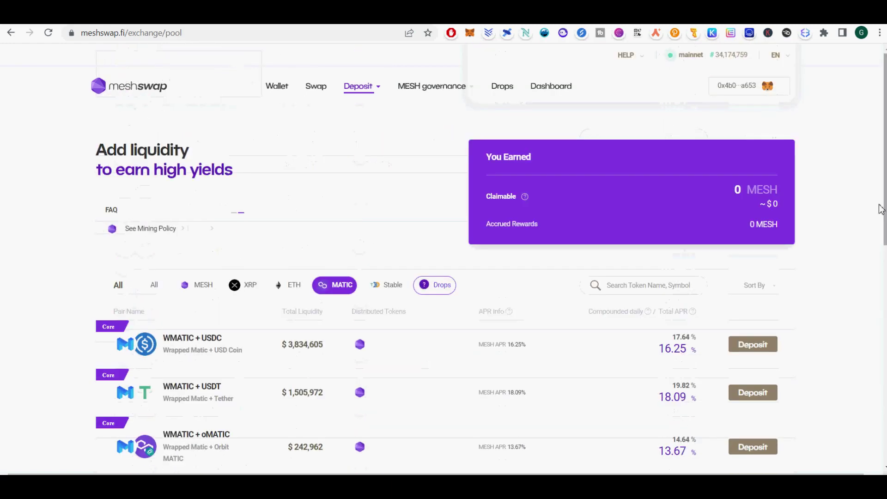
scroll(200, 229, "down", 5)
left_click_drag(166, 223, 691, 242)
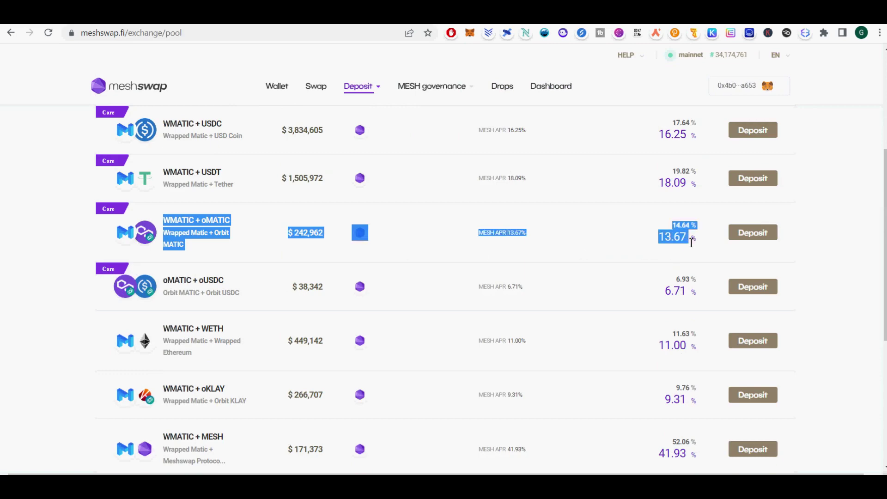
left_click(227, 380)
scroll(228, 380, "down", 5)
scroll(256, 371, "up", 9)
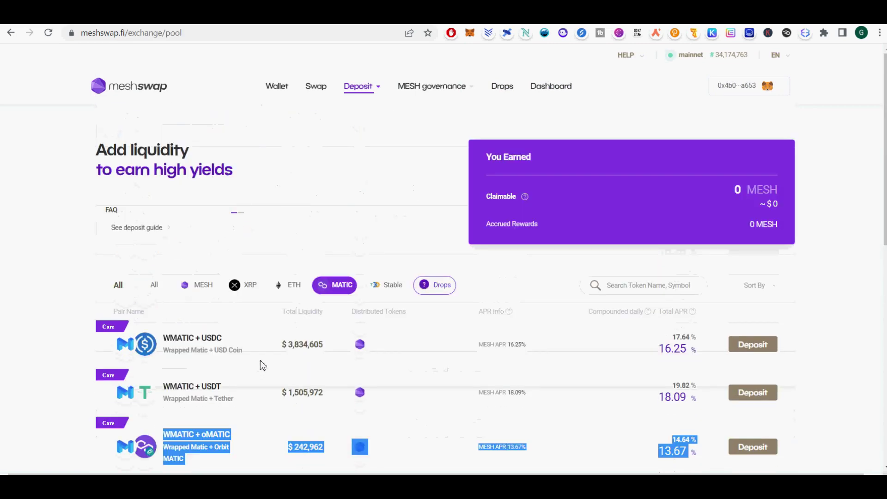
Filter the Yield Farm pairs by ETH and check the APR of the WETH + oETH pool.
left_click(290, 285)
scroll(292, 372, "down", 6)
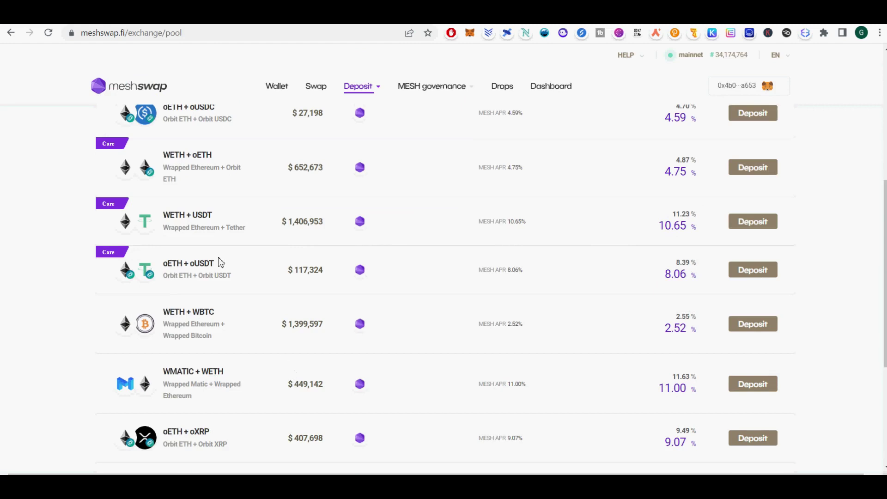
left_click_drag(166, 153, 285, 184)
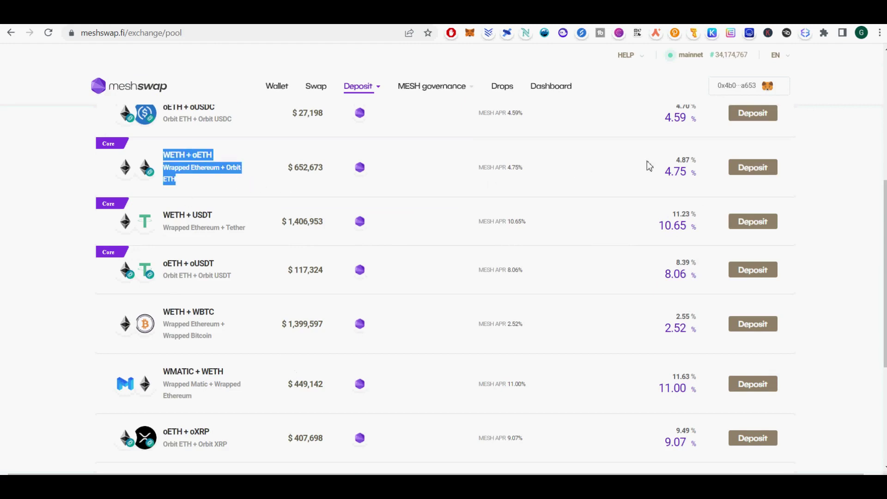
left_click_drag(660, 157, 694, 173)
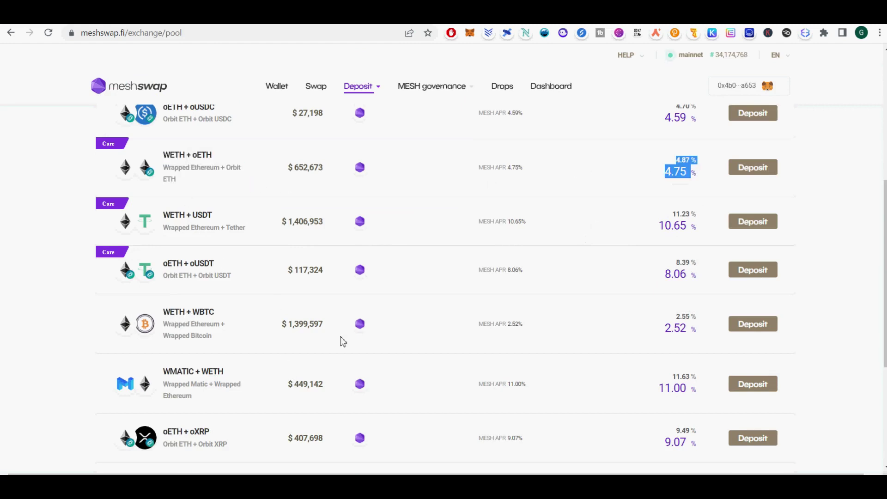
scroll(373, 347, "up", 6)
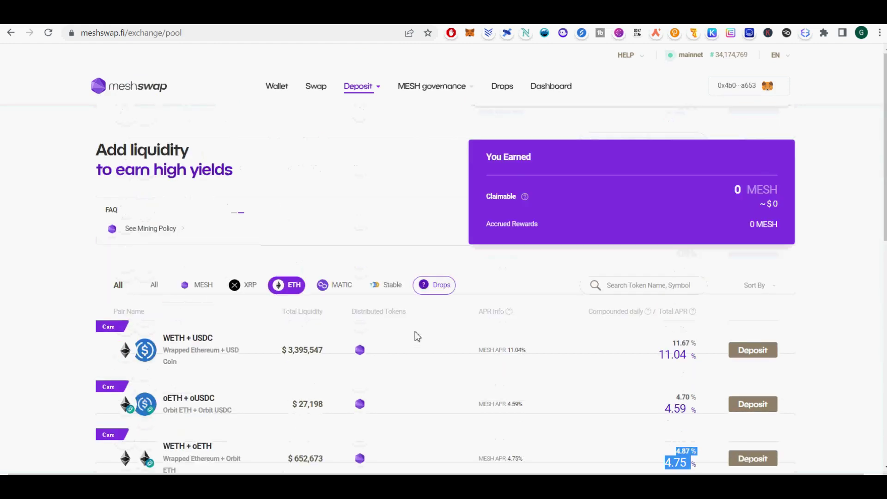
Filter the Yield Farm pairs by XRP and compare the APR of the oXRP pools.
left_click(250, 286)
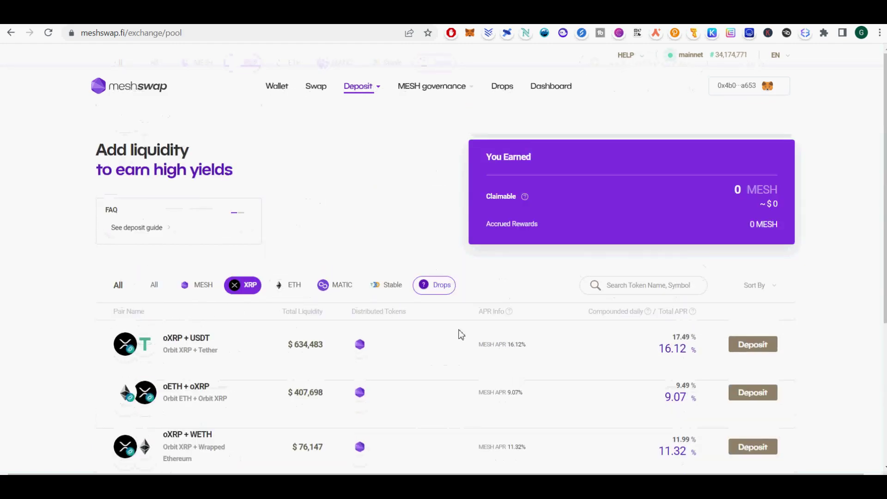
scroll(461, 334, "down", 5)
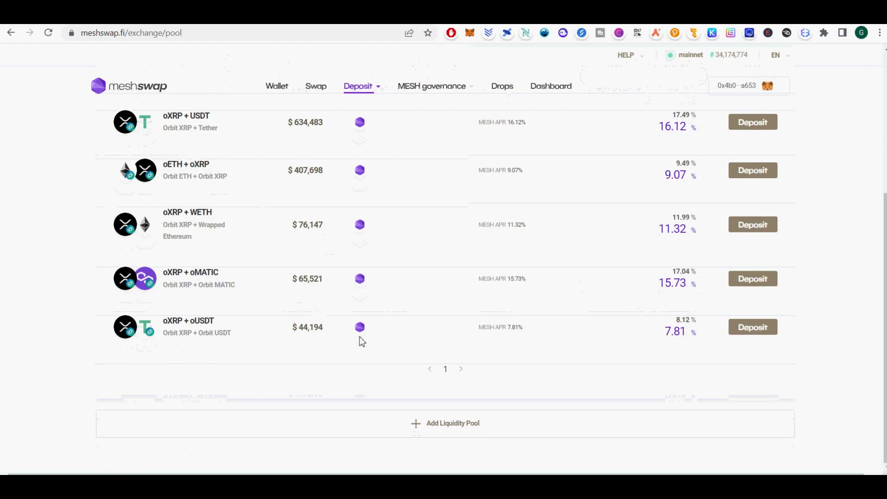
scroll(362, 341, "up", 5)
Filter the Yield Farm pairs by Stable, compare the oUSDC + oUSDT and USDC + oUSDC pools, and show the Drops pairs.
left_click(385, 287)
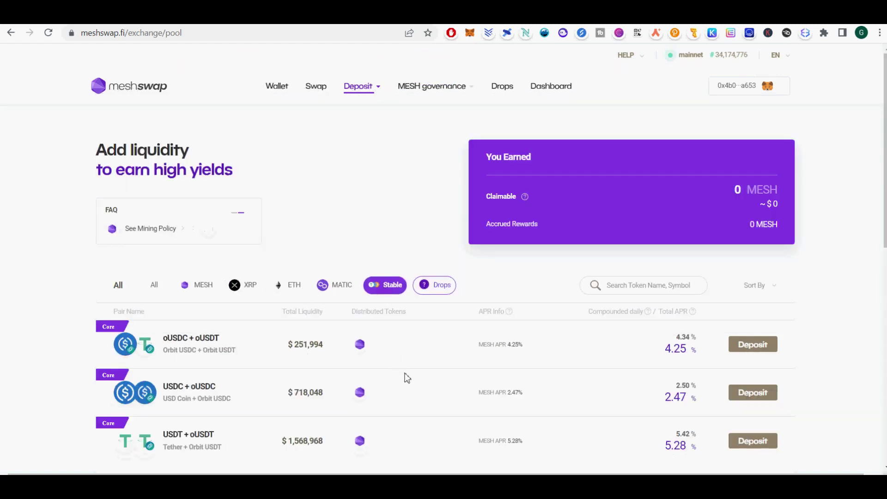
left_click_drag(161, 338, 240, 357)
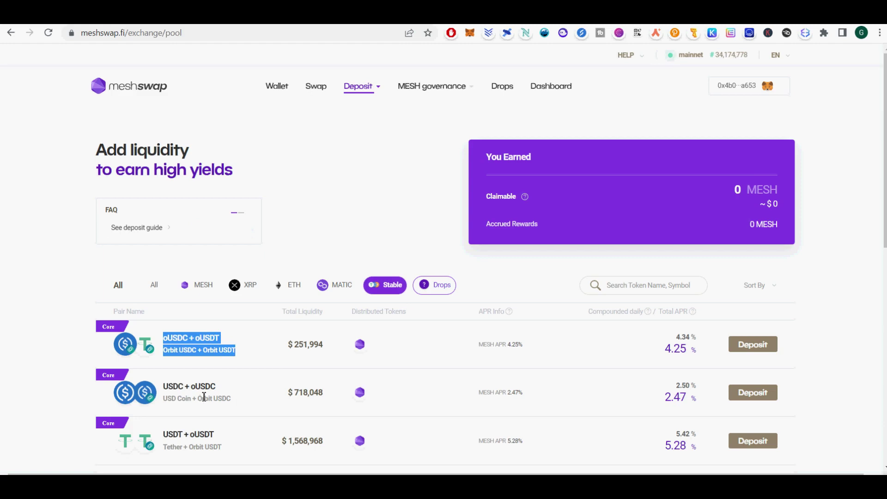
triple_click(204, 399)
scroll(207, 398, "down", 6)
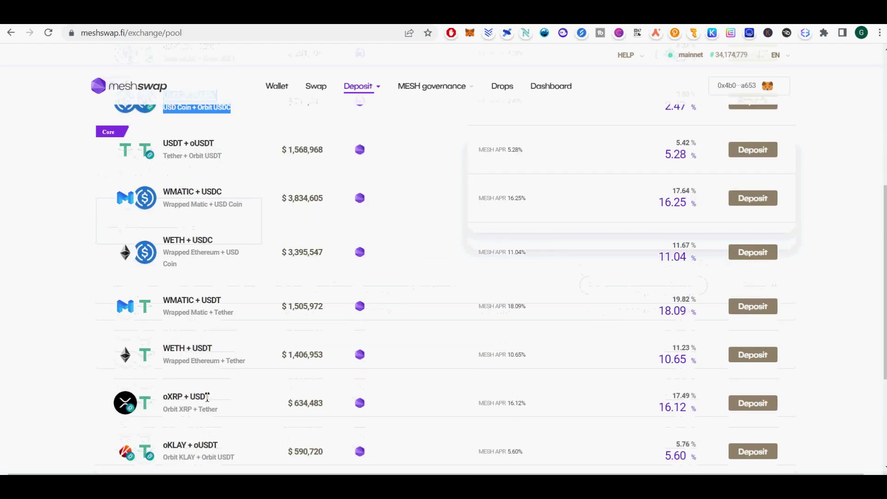
scroll(207, 398, "down", 4)
scroll(207, 398, "up", 10)
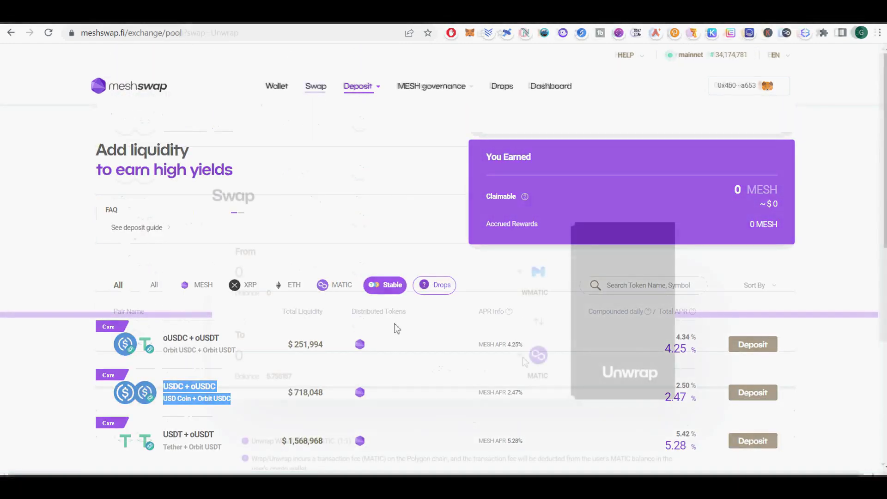
left_click(451, 287)
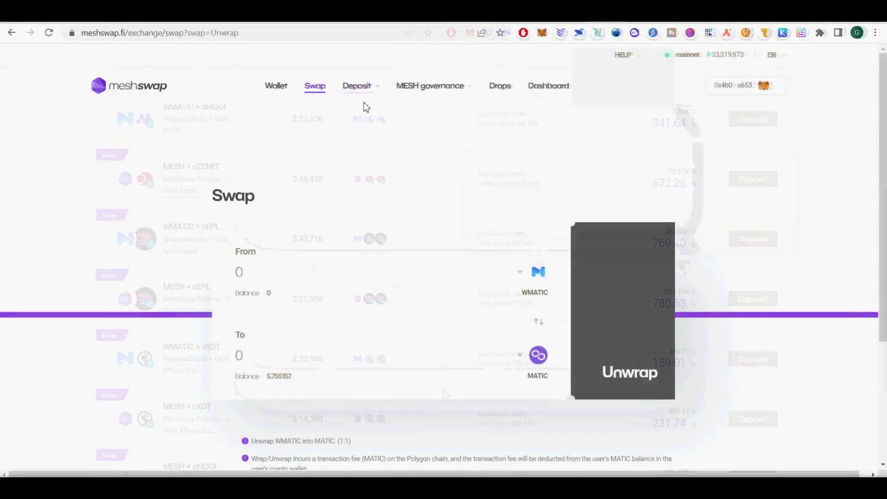
Go from the Swap page back to the Yield Farm and look through its full list of pairs.
mouse_move(358, 93)
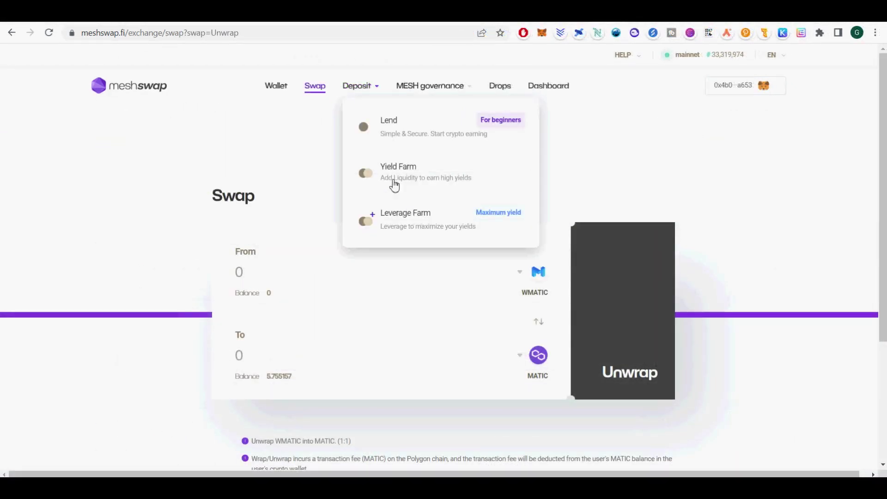
left_click(409, 187)
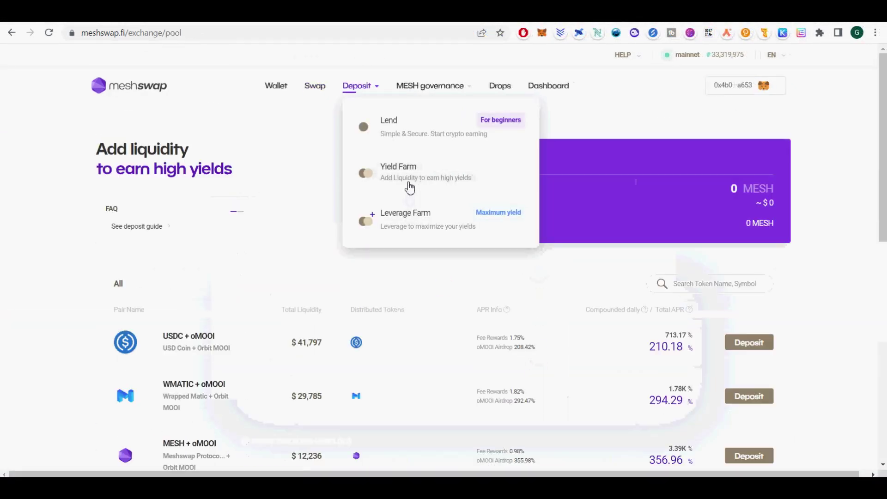
scroll(600, 425, "down", 6)
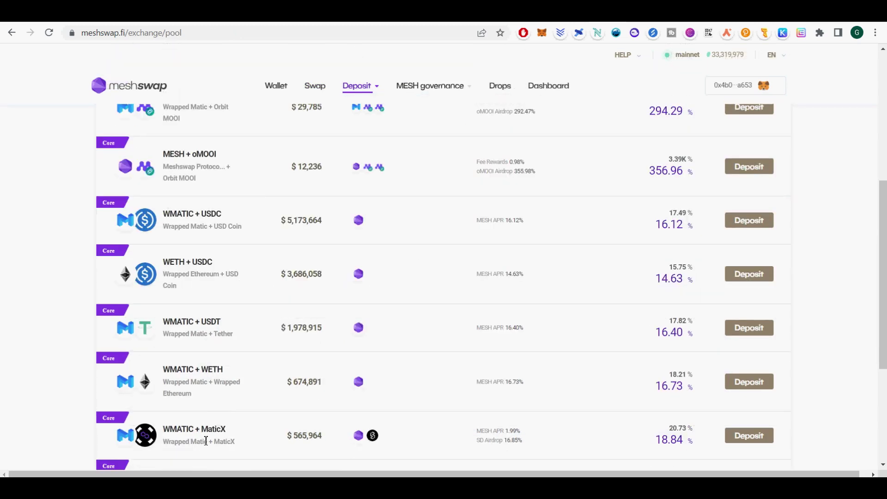
scroll(307, 128, "up", 6)
Open the Leverage Farm, check the WMATIC + MaticX pool's APR, and open that pool for depositing.
mouse_move(355, 92)
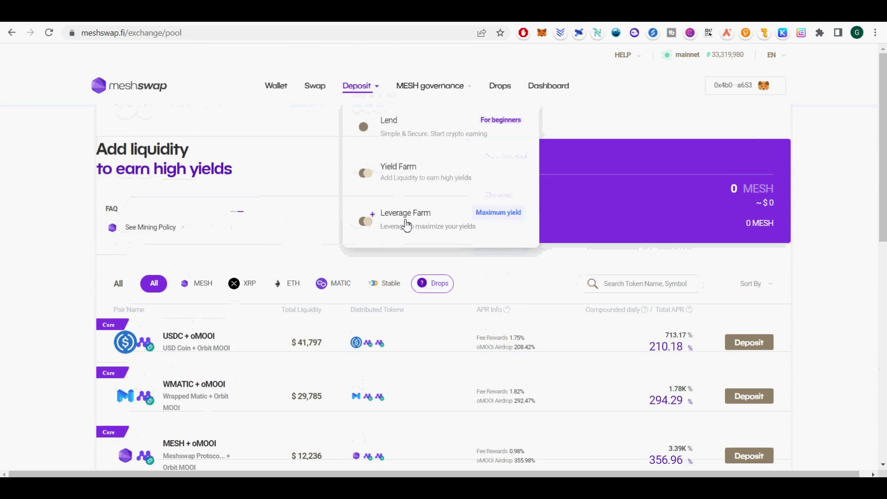
left_click(407, 227)
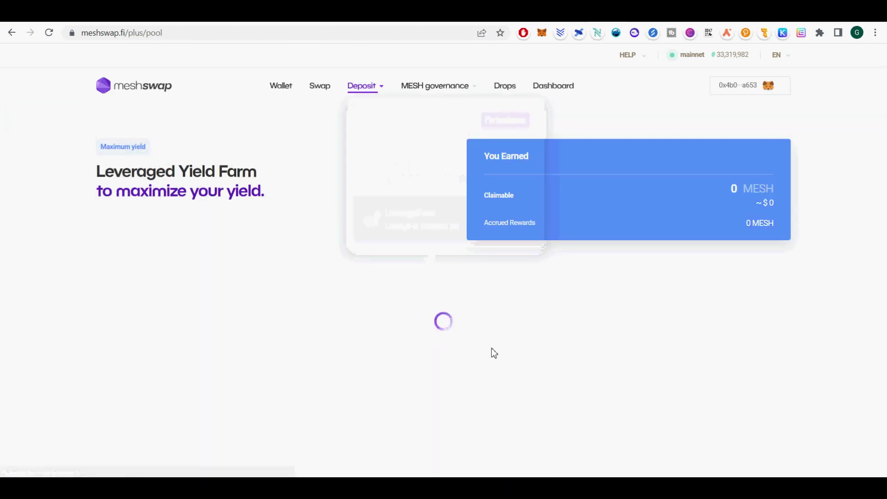
scroll(493, 353, "down", 10)
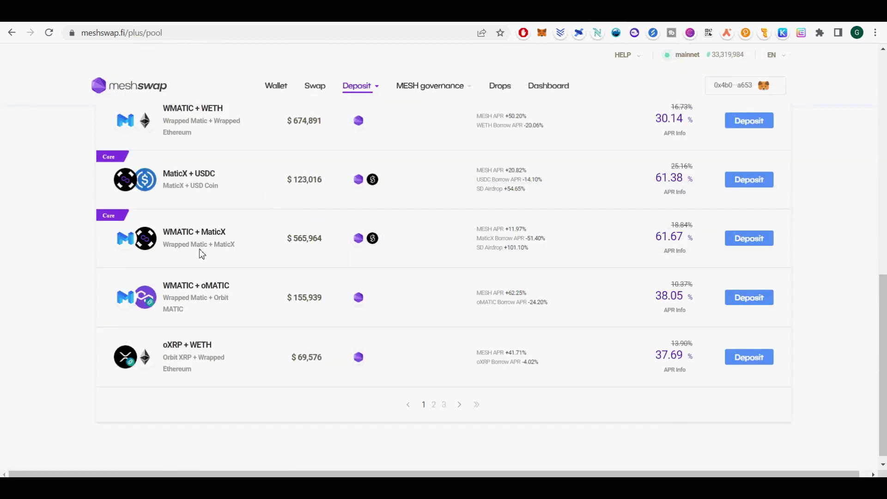
left_click_drag(655, 237, 692, 236)
left_click(738, 239)
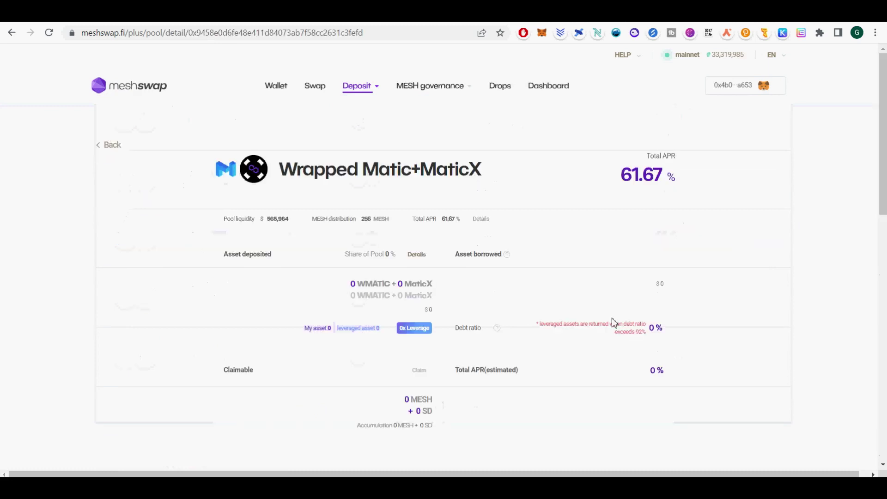
Set the MaticX deposit to the maximum of 3.873382 and the leverage to 1.0x, and review the estimated returns.
scroll(600, 342, "down", 5)
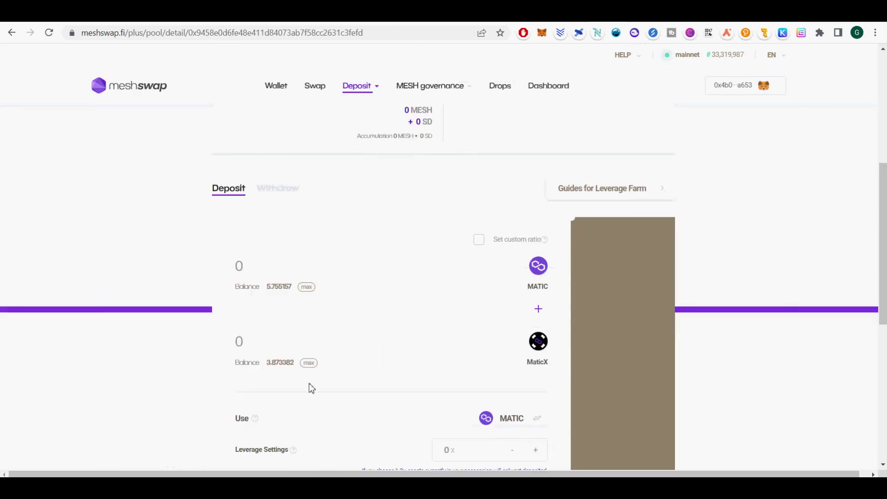
left_click(309, 364)
scroll(415, 397, "down", 6)
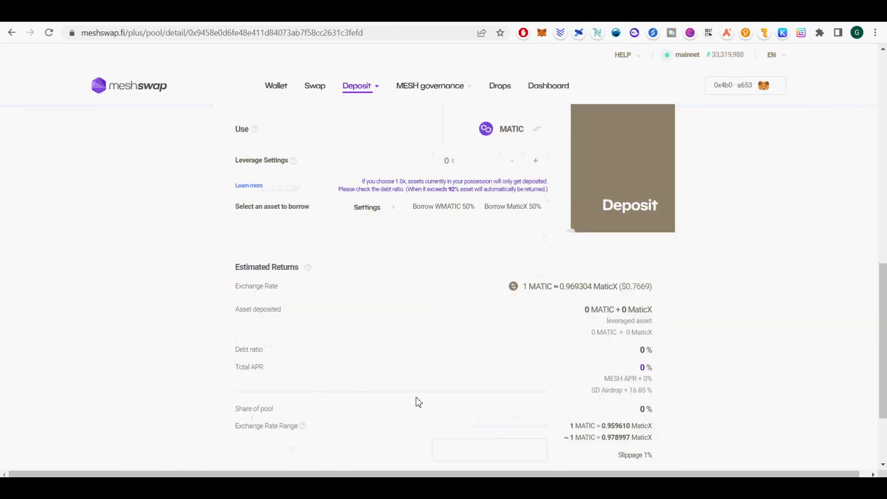
left_click(626, 217)
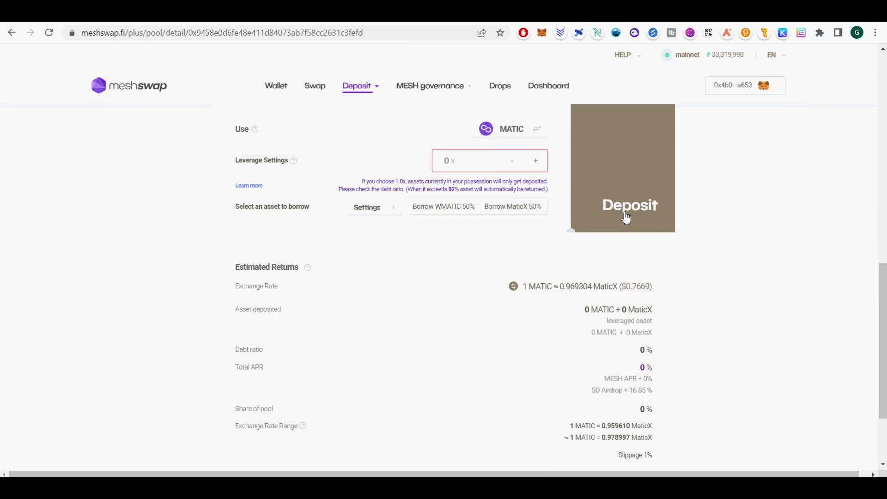
left_click(534, 161)
scroll(665, 308, "up", 6)
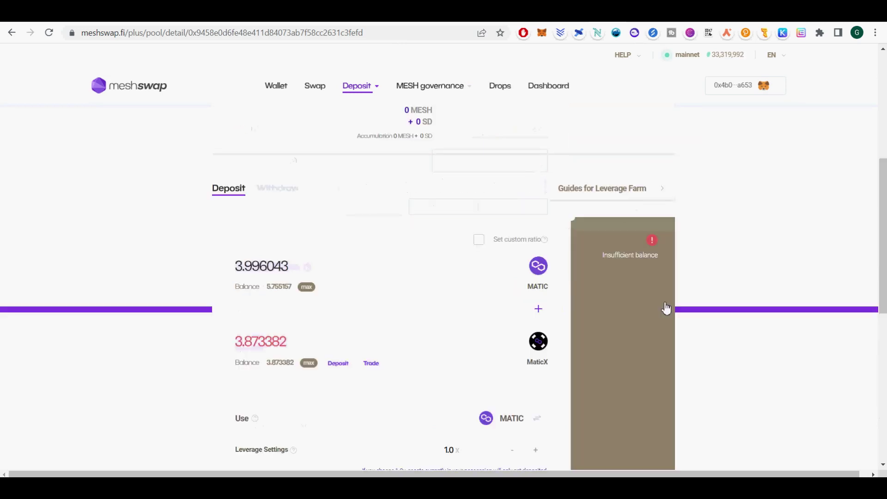
scroll(705, 306, "down", 6)
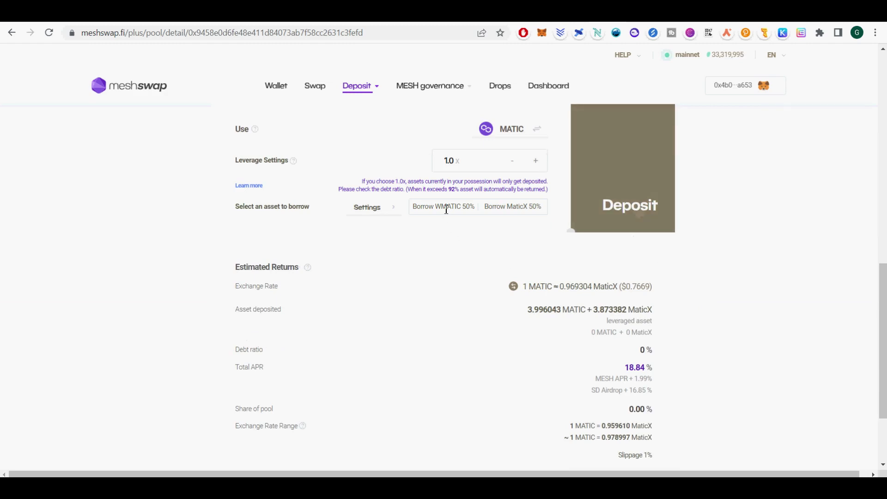
Clear the insufficient balance error by re-entering the MaticX deposit amount as 3.873382.
scroll(444, 189, "down", 3)
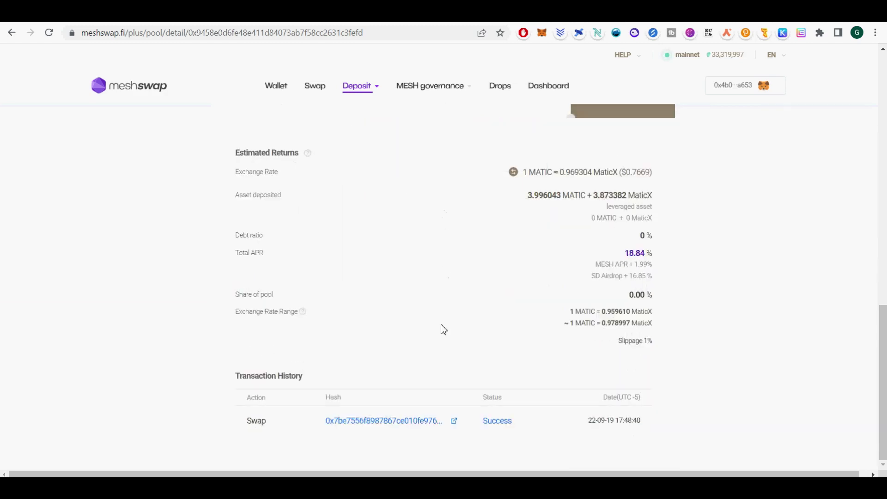
scroll(444, 329, "up", 6)
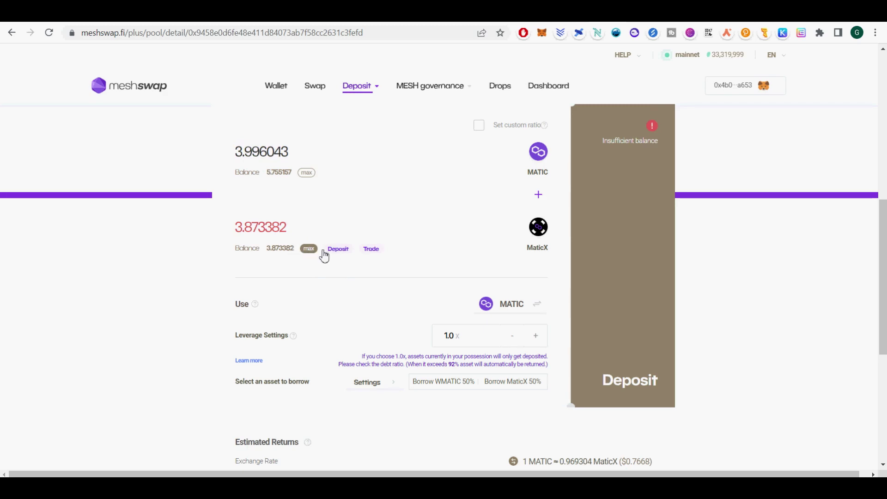
left_click_drag(277, 234, 292, 230)
key("BackSpace")
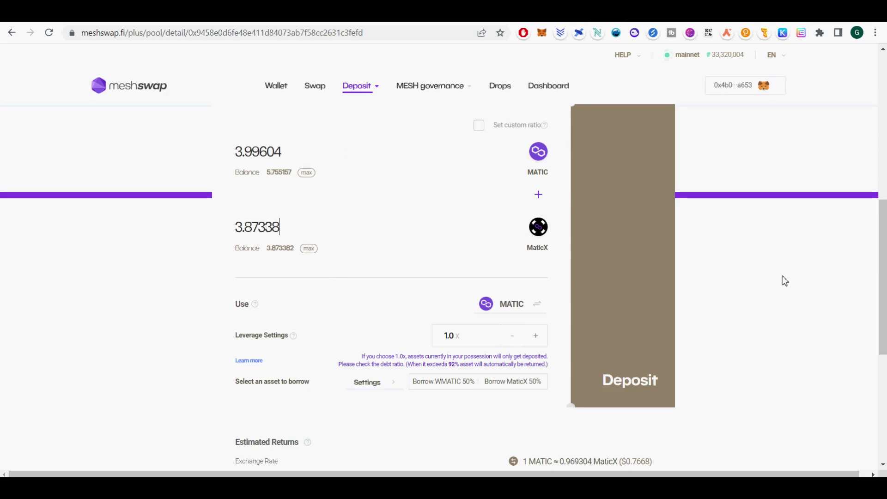
scroll(781, 272, "up", 1)
type("1")
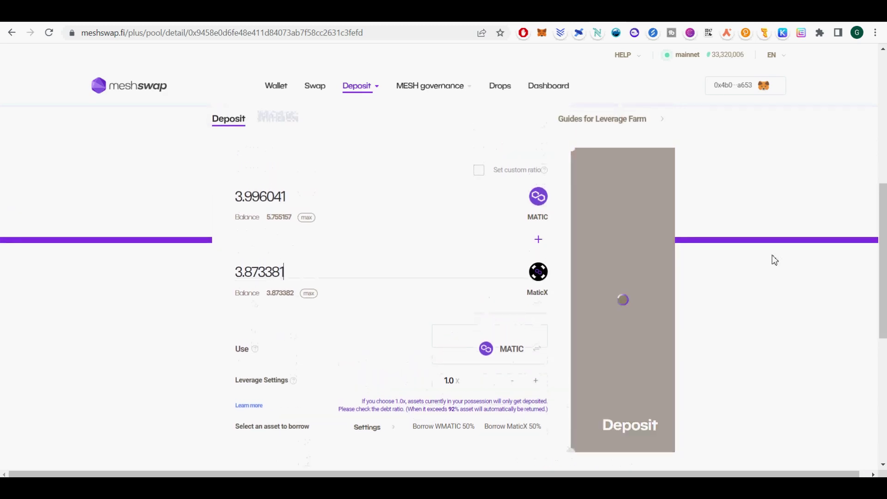
left_click_drag(882, 259, 886, 342)
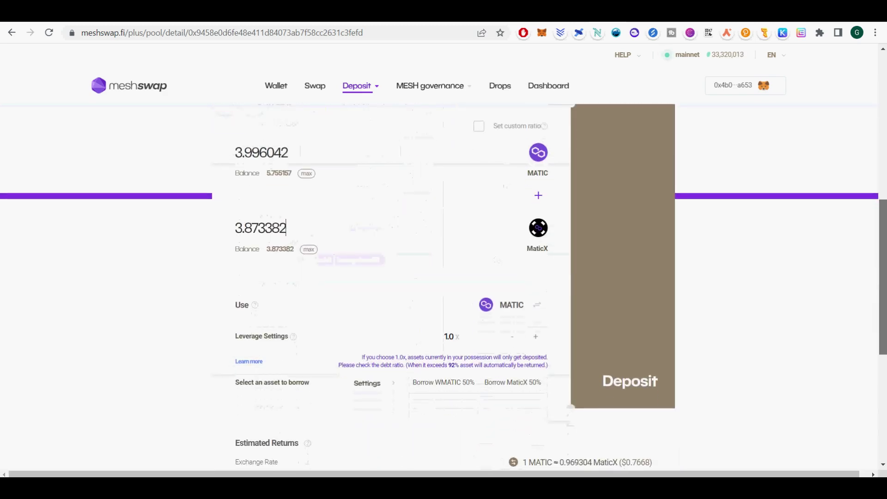
left_click(629, 358)
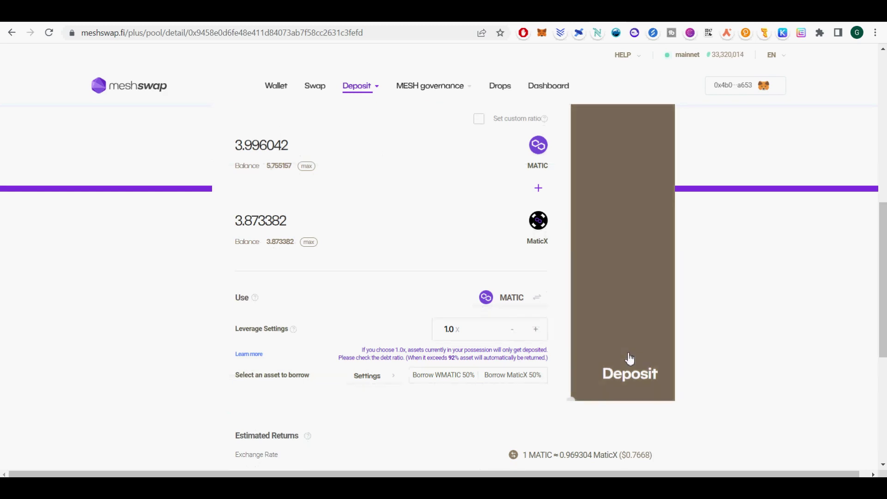
scroll(586, 331, "down", 3)
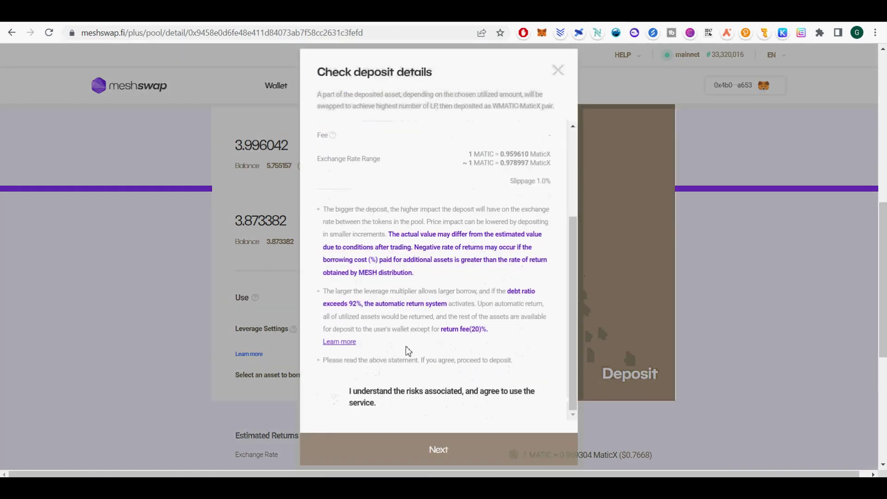
left_click(398, 403)
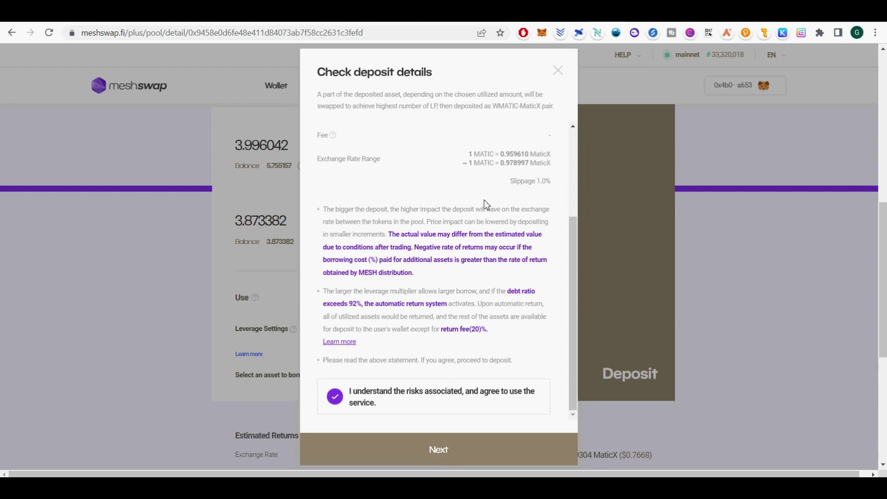
mouse_move(335, 137)
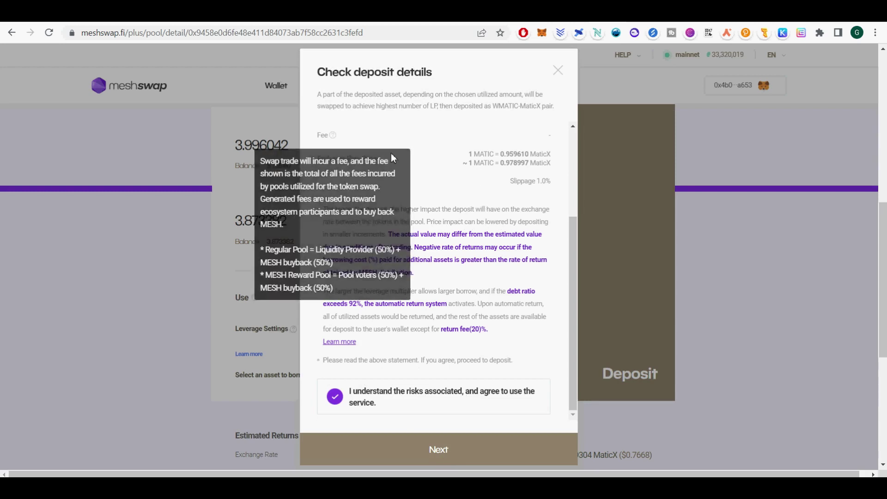
left_click_drag(409, 247, 430, 274)
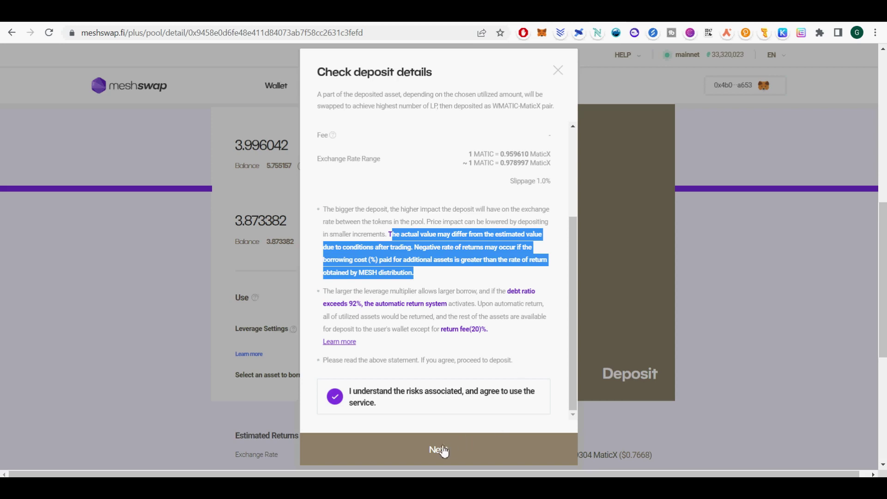
left_click(552, 80)
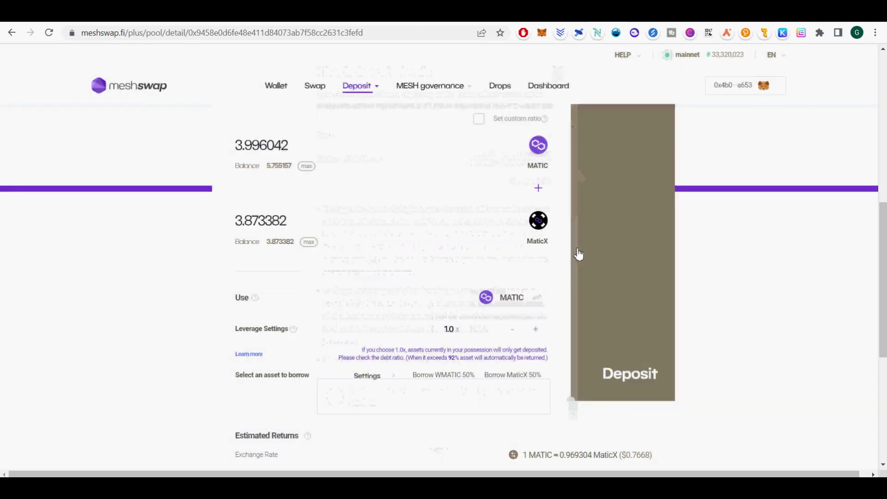
Raise the leverage to 6.0x and check the Total APR breakdown in the estimated returns.
left_click(536, 329)
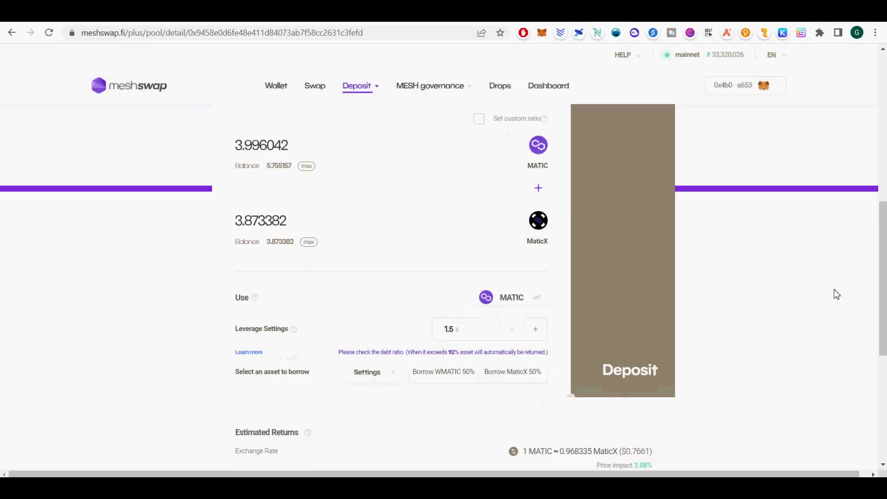
mouse_move(881, 281)
left_mouse_down()
mouse_move(881, 327)
mouse_move(882, 266)
left_mouse_up()
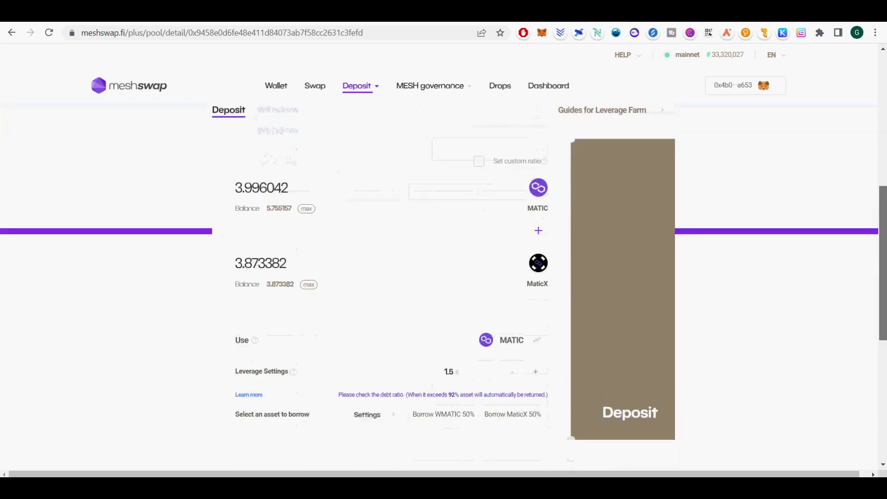
scroll(650, 356, "down", 1)
left_click(537, 342)
scroll(837, 322, "up", 6)
scroll(837, 322, "down", 6)
left_click(538, 345)
left_click_drag(873, 305, 885, 261)
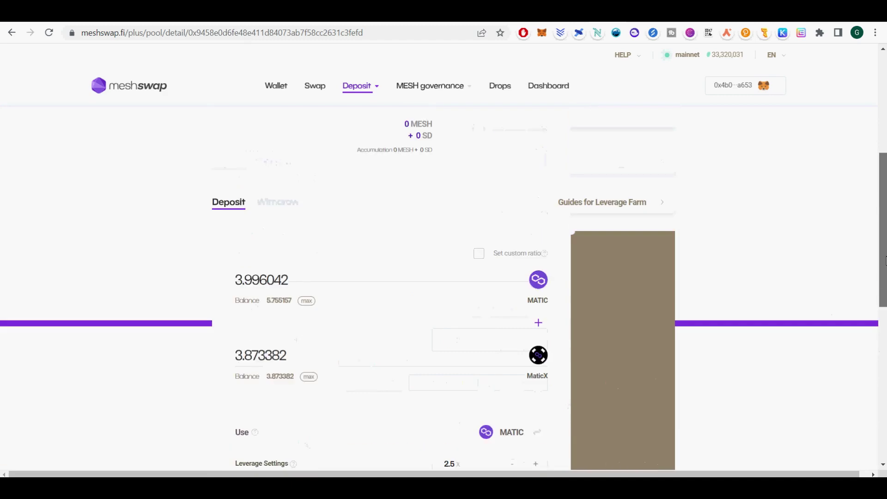
scroll(885, 262, "down", 3)
left_click(535, 317)
left_click(536, 319)
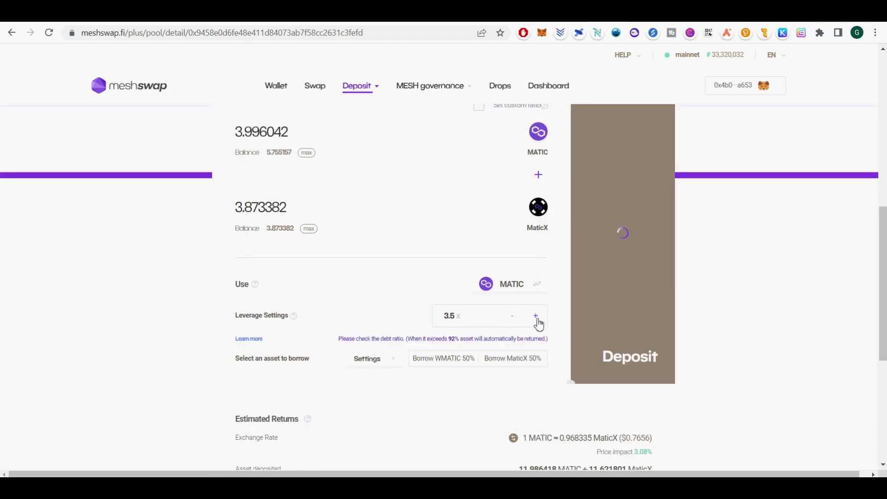
left_click(536, 318)
left_click(537, 318)
left_click(536, 318)
left_click(536, 317)
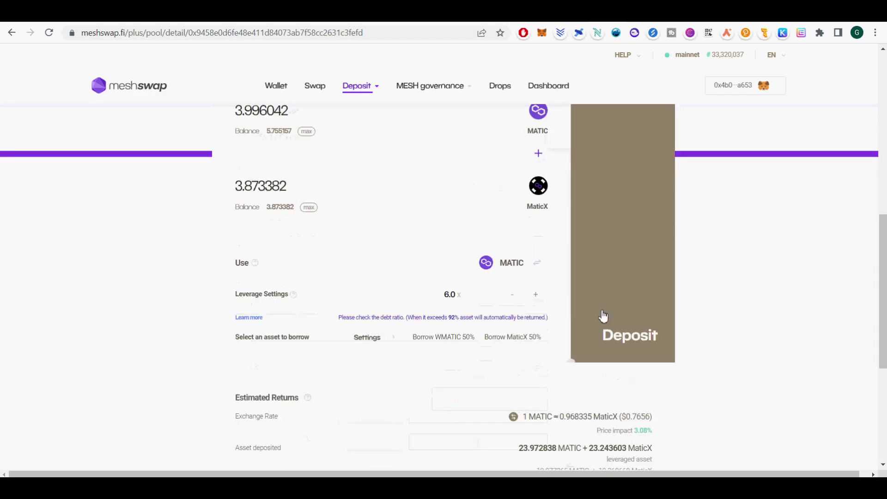
left_click_drag(883, 320, 883, 393)
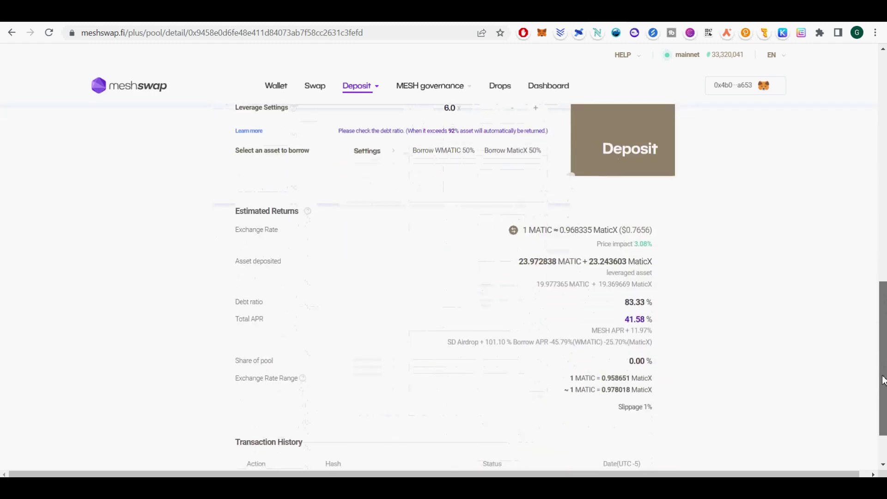
left_click_drag(620, 308, 661, 329)
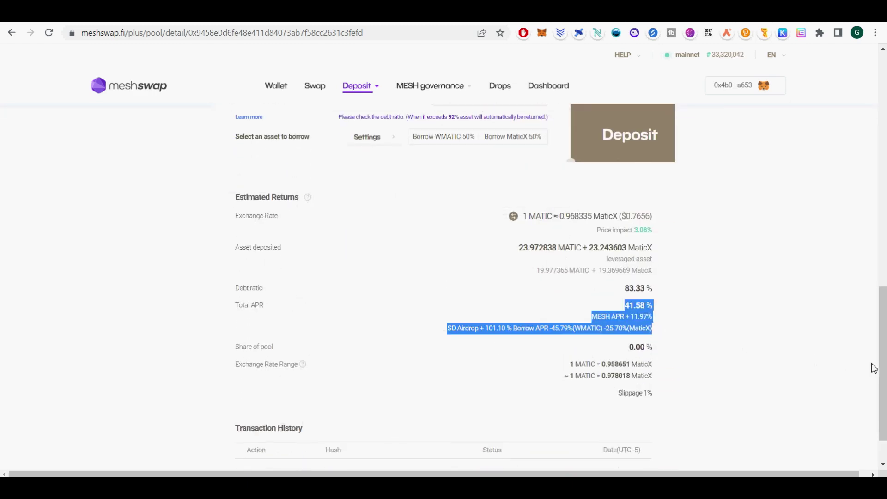
left_click_drag(882, 372, 883, 369)
left_click_drag(883, 365, 865, 276)
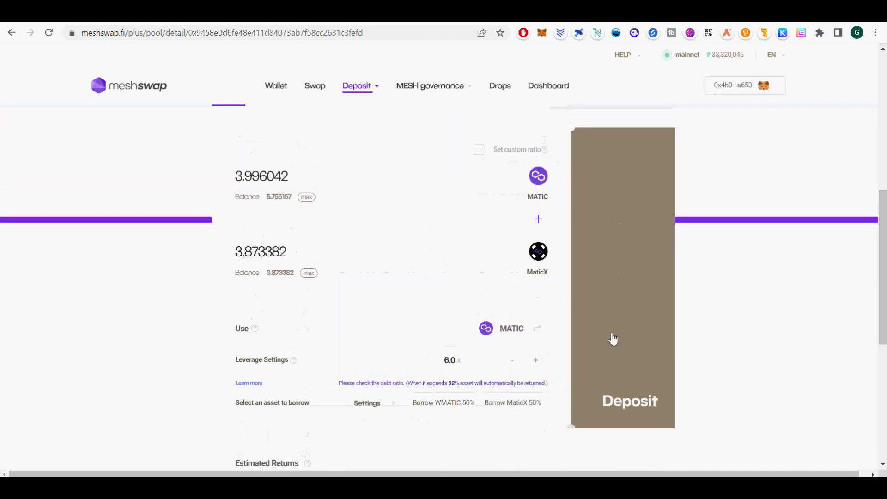
Open the deposit details, review the deposited and borrowed amounts, slippage and risk notice, and accept the risks to proceed.
left_click(613, 339)
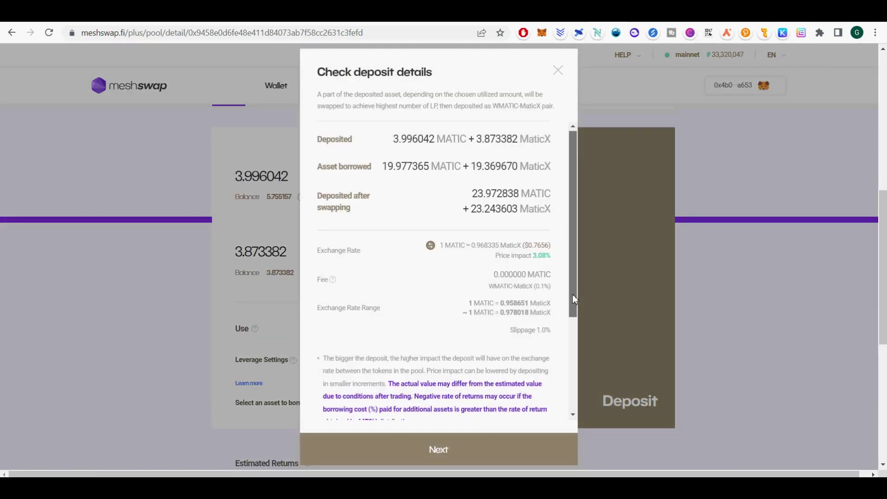
left_click_drag(398, 141, 528, 167)
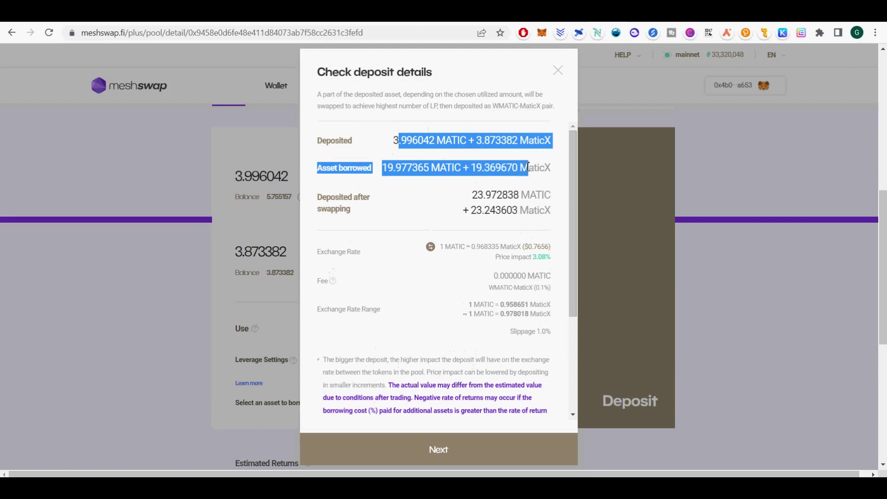
triple_click(471, 194)
left_click_drag(570, 233, 568, 345)
mouse_move(511, 193)
left_mouse_down()
mouse_move(557, 190)
mouse_move(511, 203)
left_mouse_up()
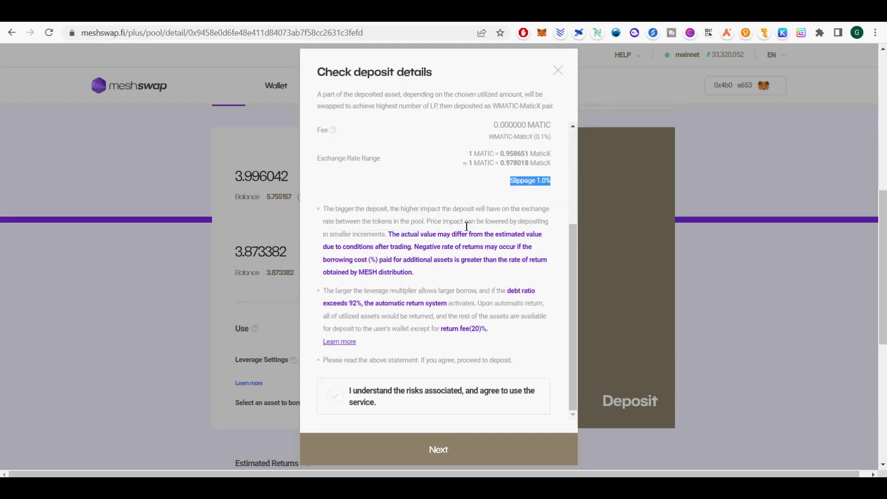
left_click_drag(388, 234, 434, 274)
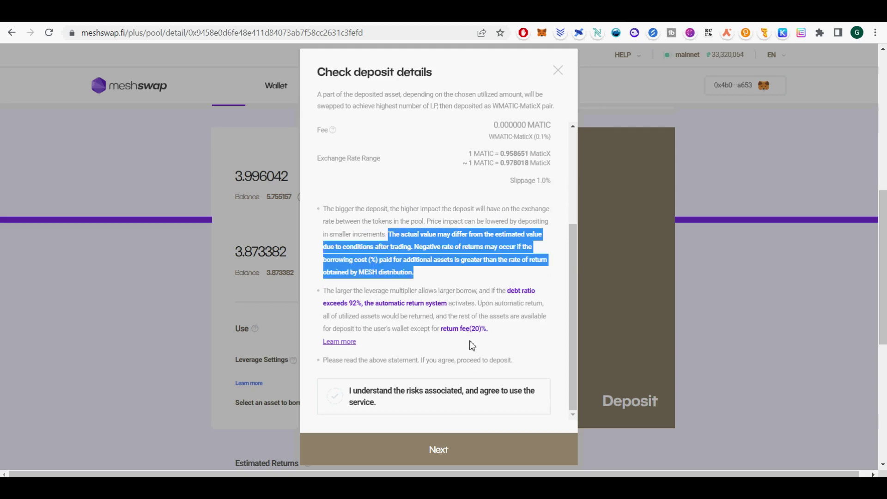
left_click(412, 397)
left_click(447, 461)
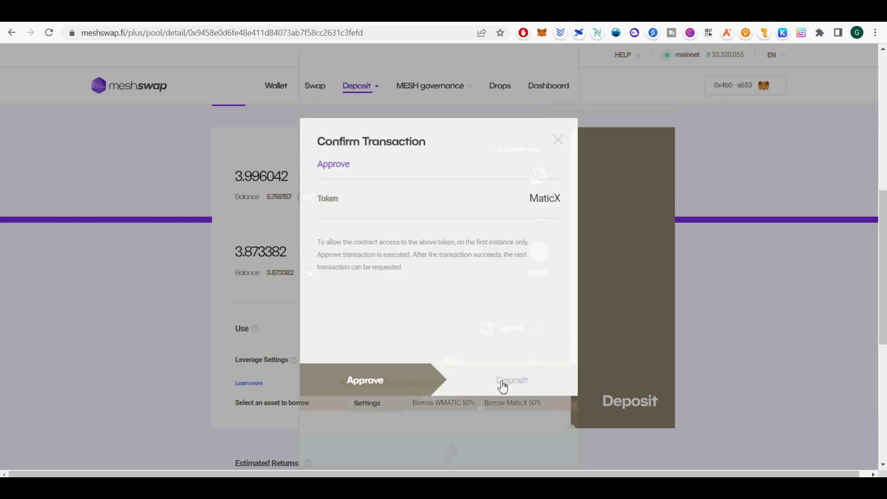
Approve contract access to MaticX and confirm the transaction in MetaMask with the Low gas option.
left_click(376, 388)
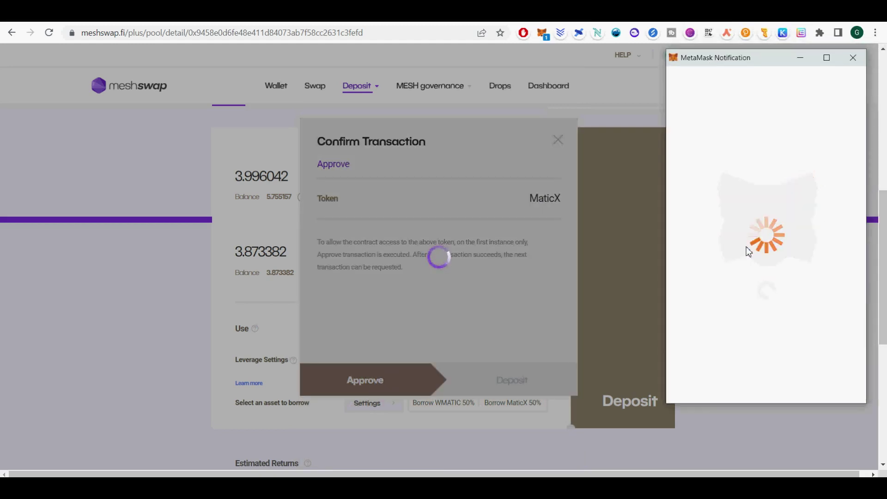
left_click(792, 326)
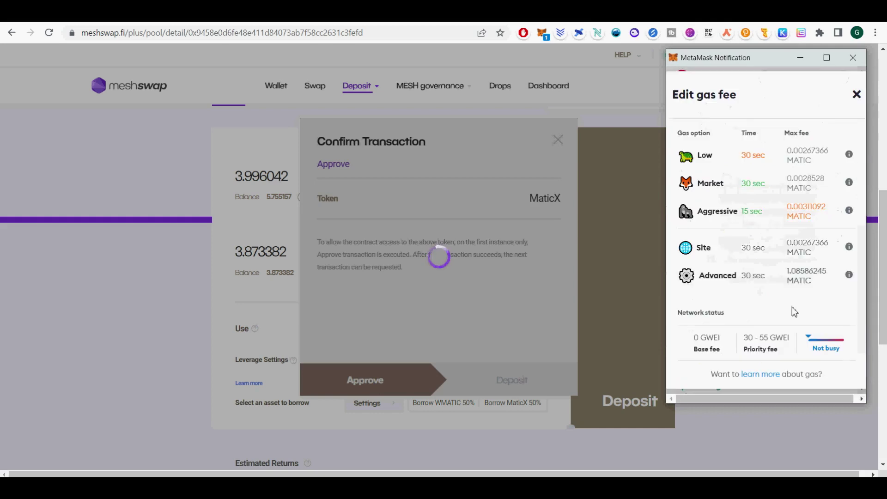
left_click(797, 162)
scroll(679, 343, "down", 5)
left_click(804, 383)
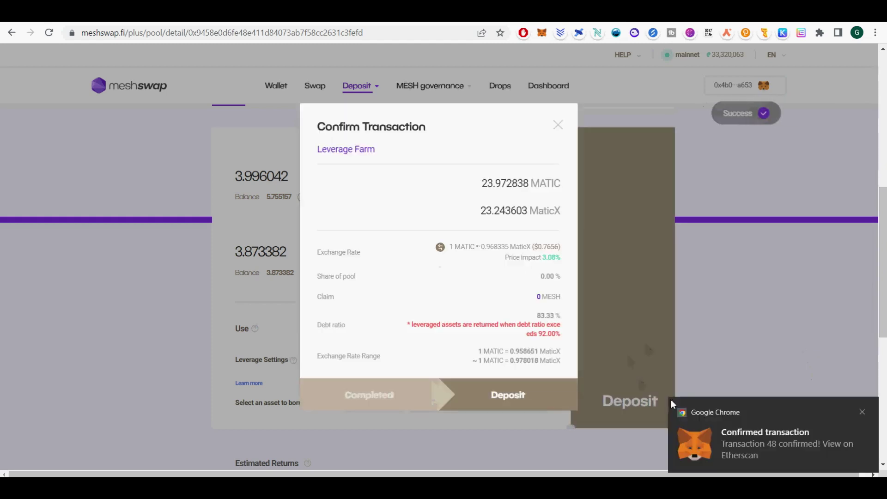
left_click(863, 412)
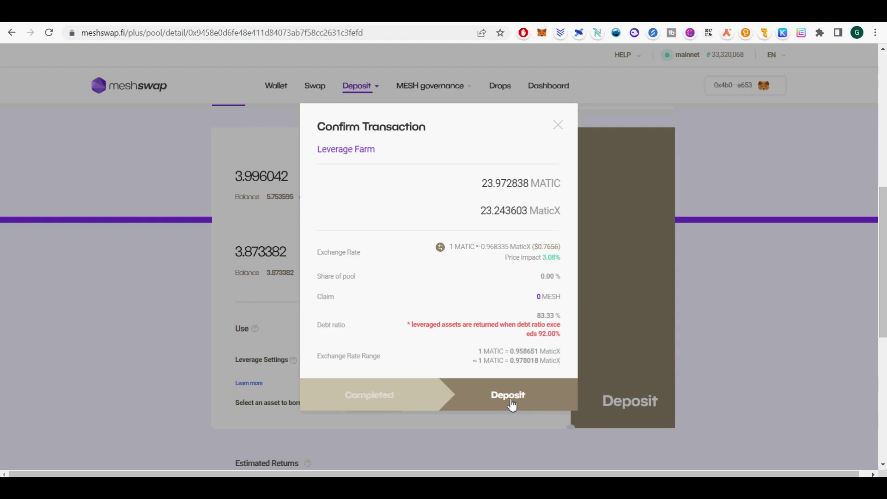
Submit the Leverage Farm deposit, highlight its debt ratio warning, and confirm it in MetaMask with the Low gas option.
left_click(511, 402)
left_click_drag(538, 316, 574, 411)
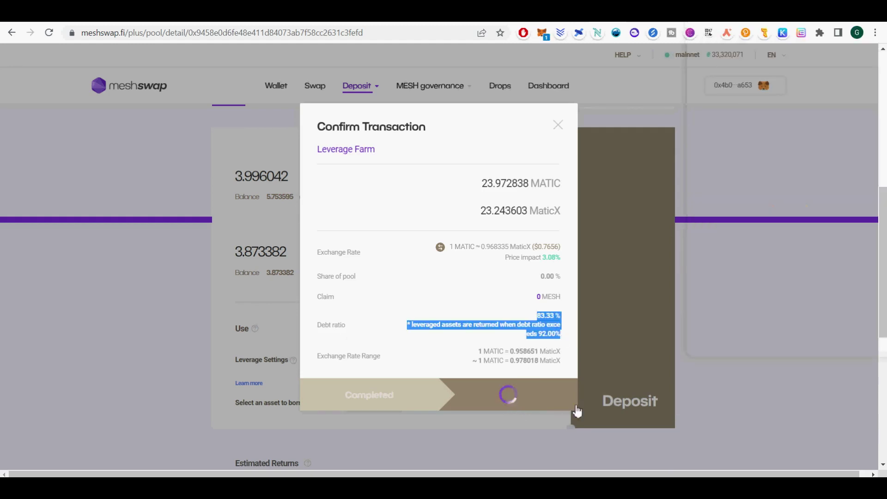
left_click(821, 290)
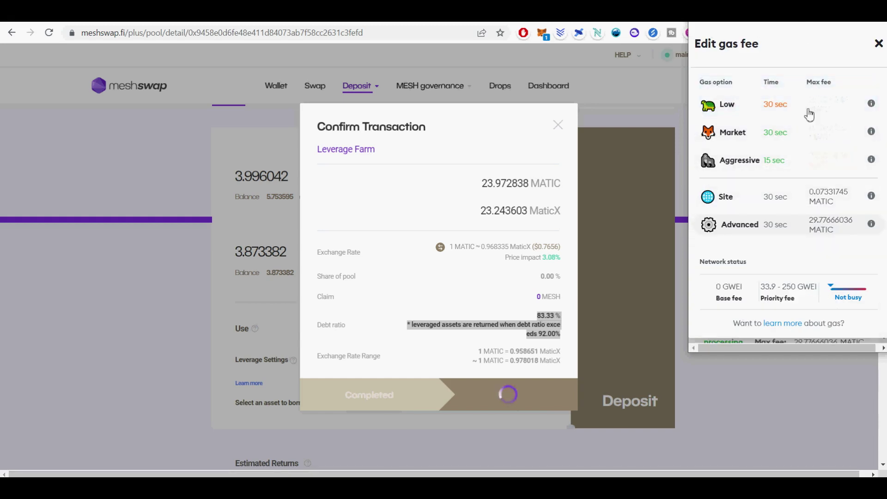
left_click(836, 194)
scroll(835, 193, "down", 5)
scroll(828, 268, "up", 2)
scroll(845, 273, "down", 2)
left_click_drag(883, 273, 885, 233)
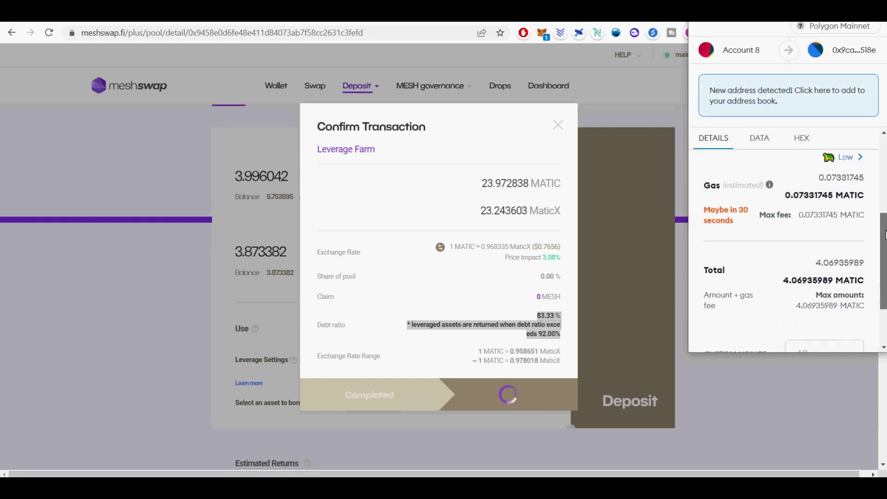
left_click(855, 215)
left_click(730, 103)
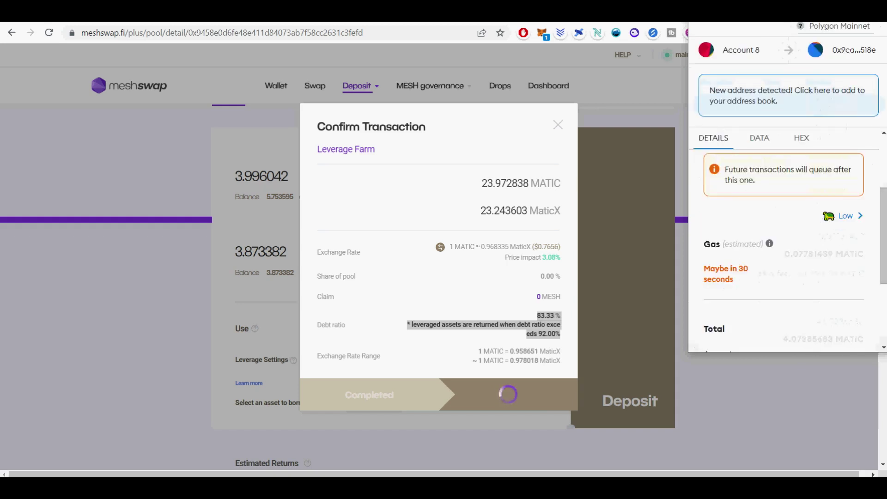
scroll(848, 324, "down", 5)
left_click(847, 333)
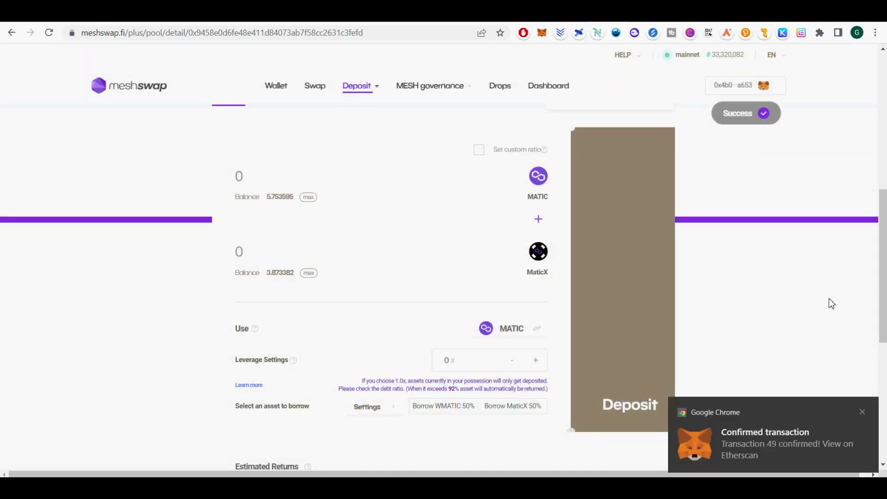
Dismiss the transaction notification and check the pool's transaction history and remaining MATIC and MaticX balances.
left_click(862, 412)
scroll(801, 346, "down", 6)
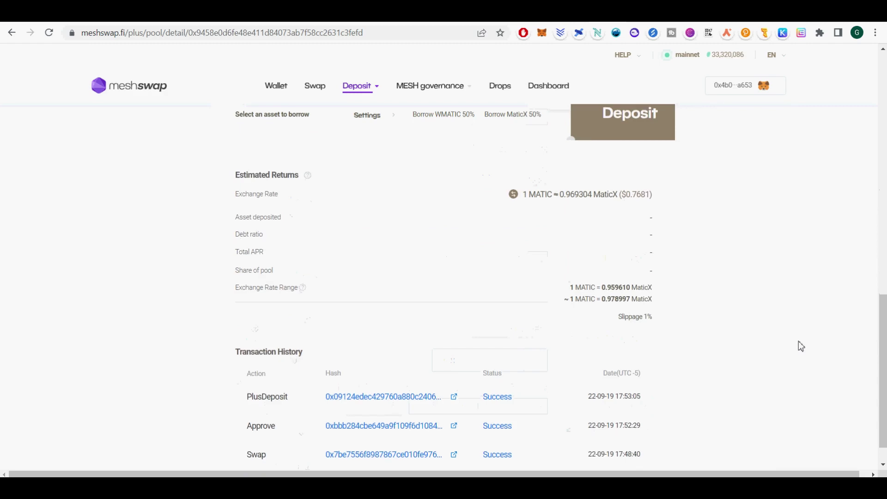
scroll(800, 345, "up", 5)
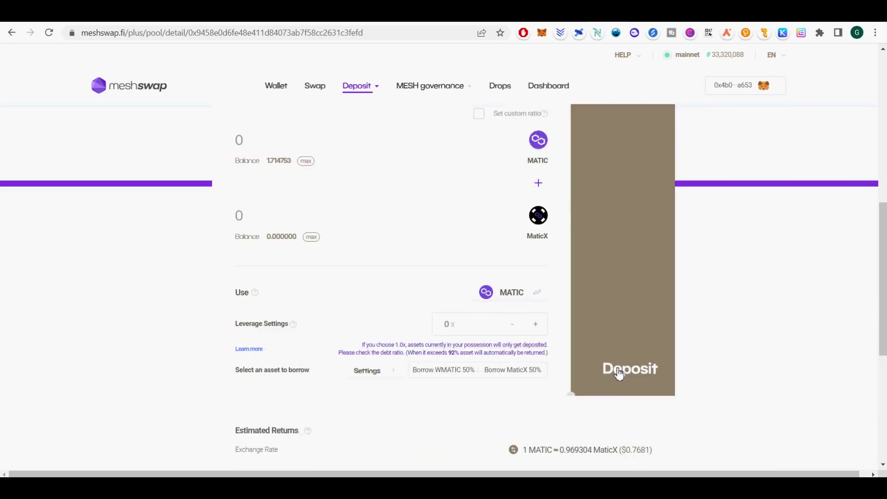
Open the Leverage Farm list and highlight the WMATIC + MaticX deposit's asset value and estimated total APR.
scroll(619, 373, "up", 6)
left_click(354, 92)
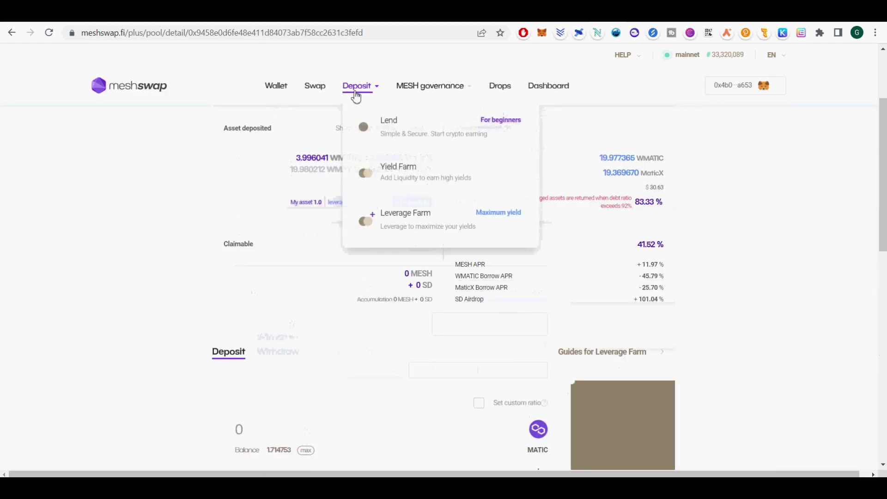
left_click(495, 218)
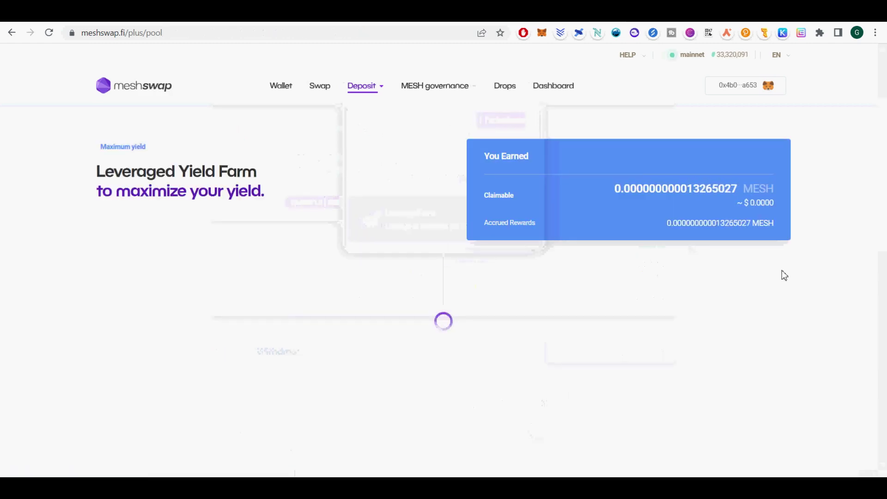
left_click_drag(290, 345, 390, 346)
left_click(341, 370)
left_click_drag(296, 342, 331, 359)
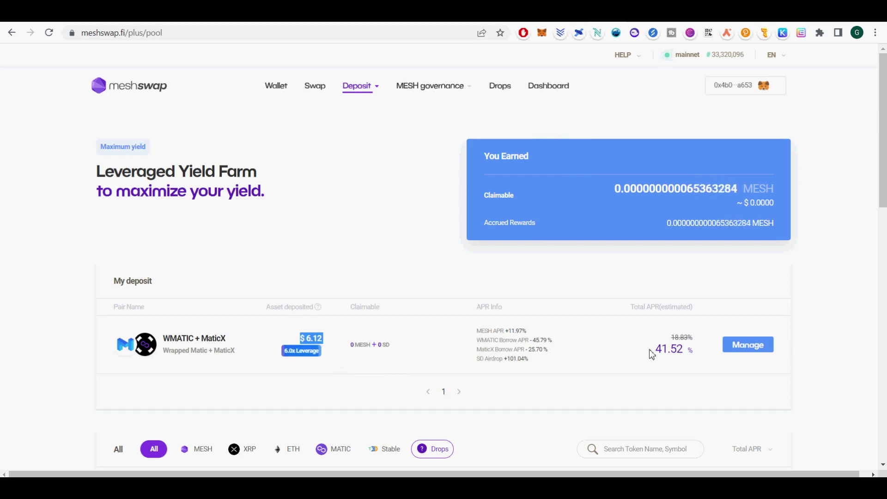
left_click_drag(651, 352, 705, 353)
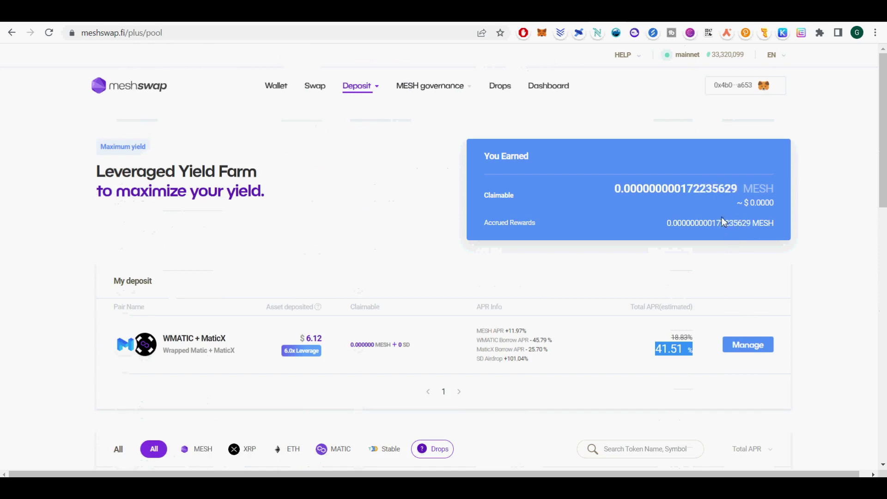
left_click(739, 296)
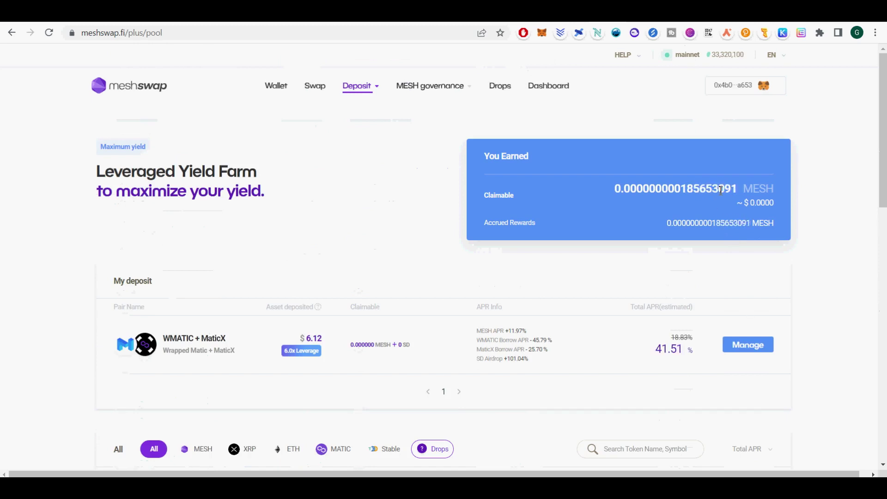
Open management of the WMATIC + MaticX deposit and highlight its deposited assets, estimated APR and the pool's total APR.
left_click(764, 350)
left_click_drag(297, 286, 437, 312)
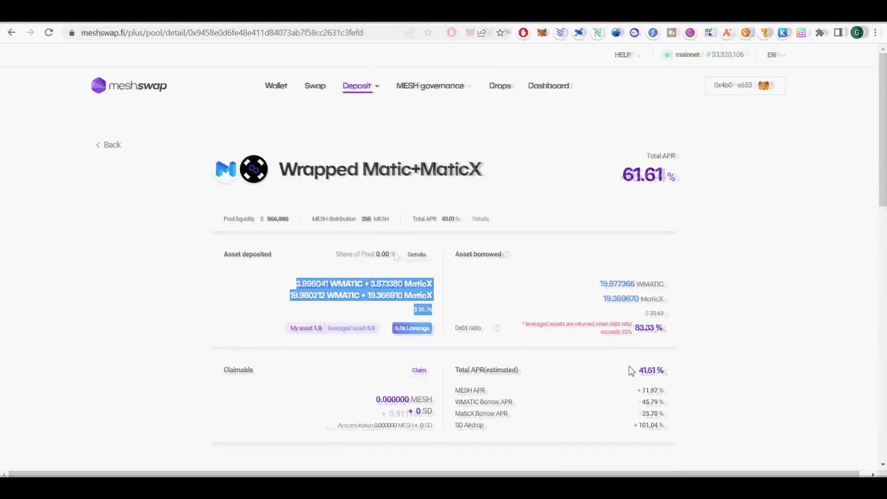
left_click_drag(628, 365, 665, 371)
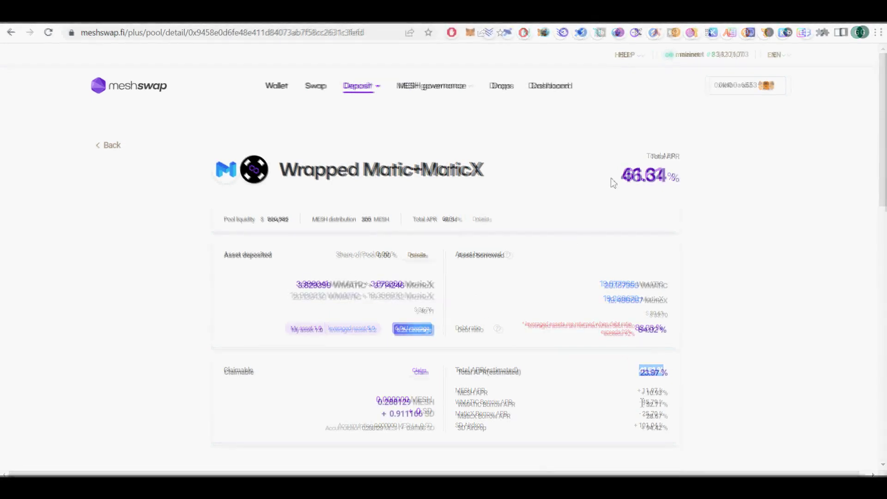
left_click_drag(611, 179, 680, 180)
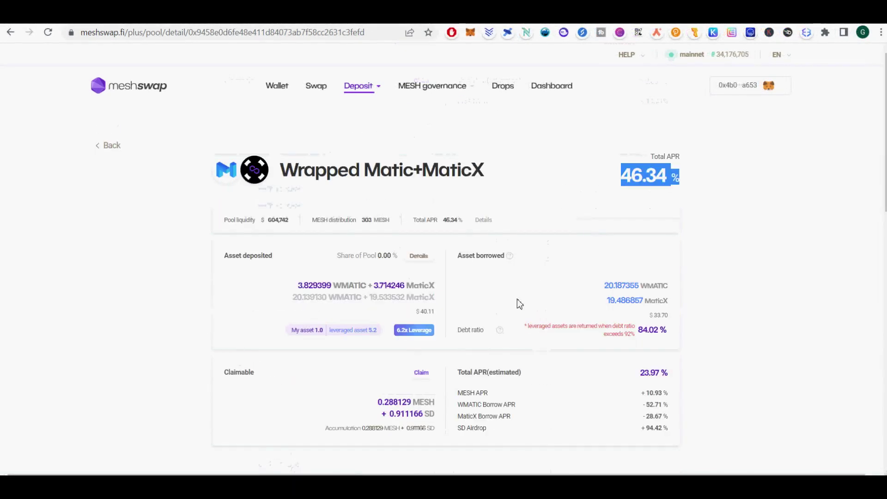
Highlight the position's debt ratio with its auto-return warning and the dollar value of the deposited assets.
left_click_drag(526, 328, 671, 341)
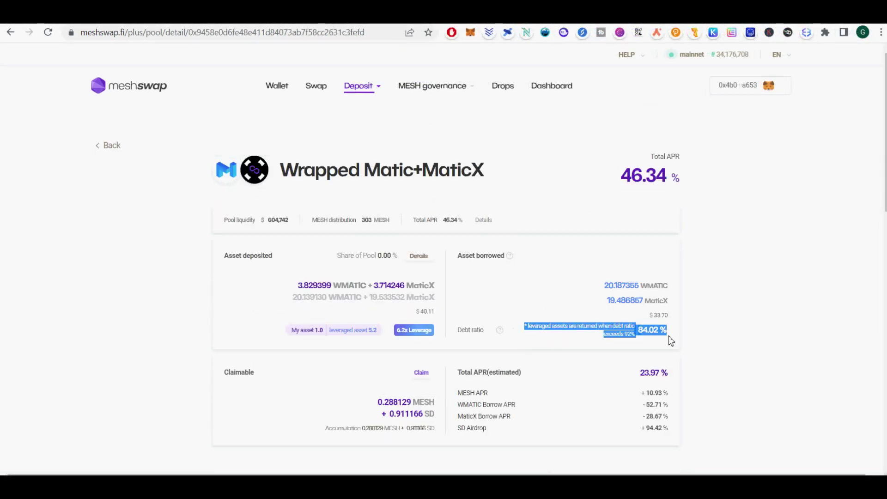
left_click(418, 337)
left_click_drag(330, 288, 436, 315)
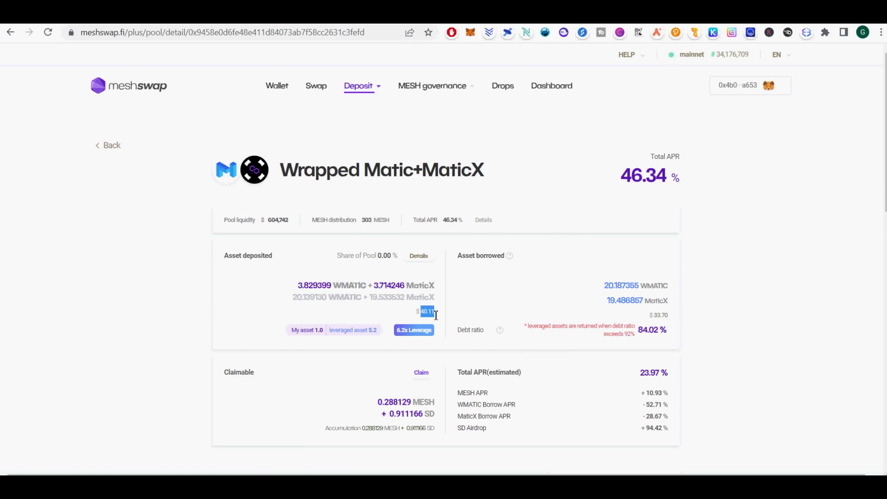
left_click(543, 299)
Open the debt ratio guide, highlight the advice not to exceed 85%, and close the guide.
left_click(500, 330)
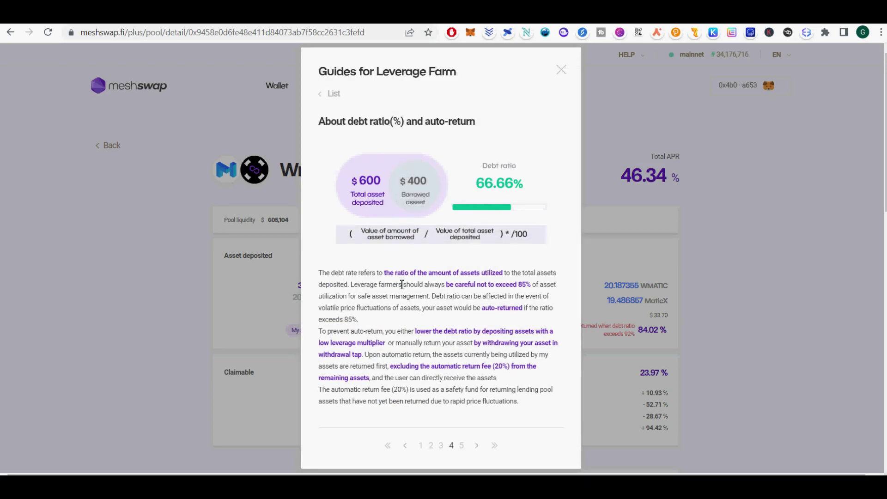
left_click_drag(446, 285, 530, 283)
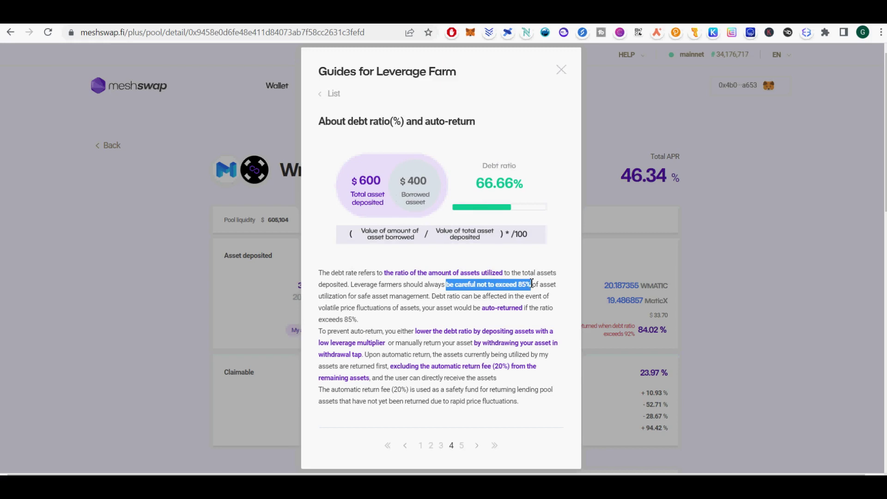
left_click(561, 69)
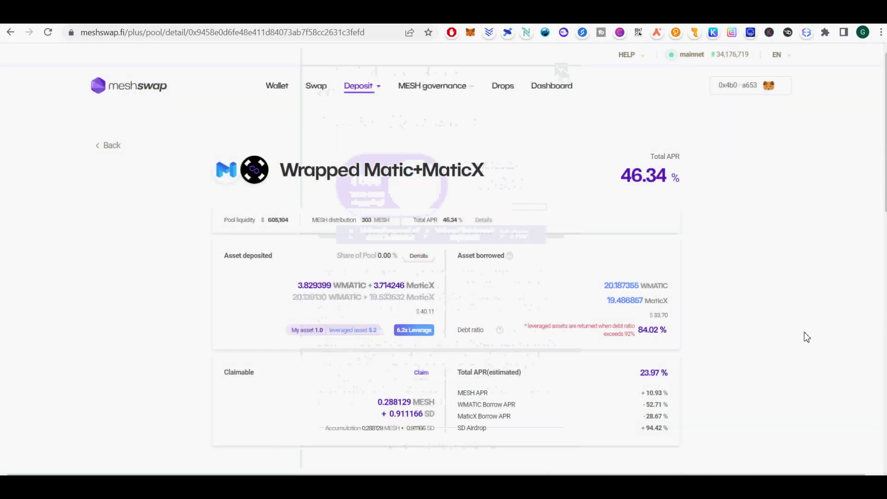
Fill the pool's deposit form with the maximum available MATIC.
scroll(806, 337, "down", 5)
scroll(882, 224, "down", 2)
scroll(882, 224, "up", 2)
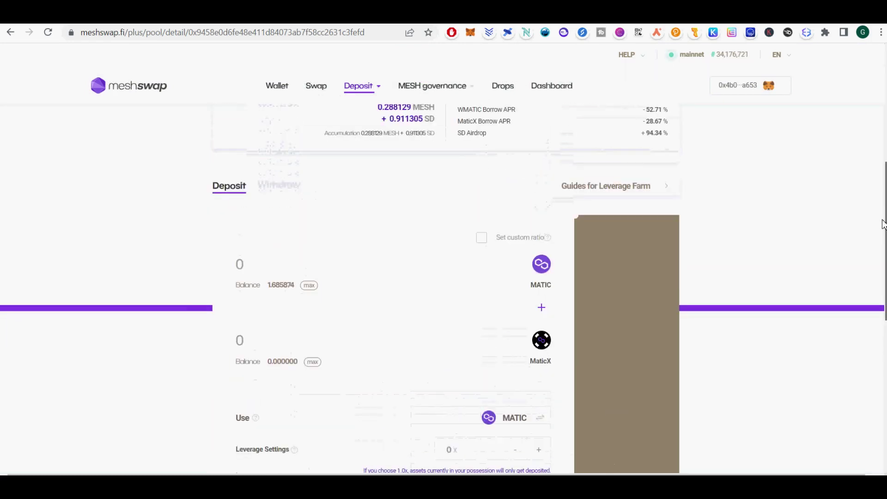
left_click(309, 285)
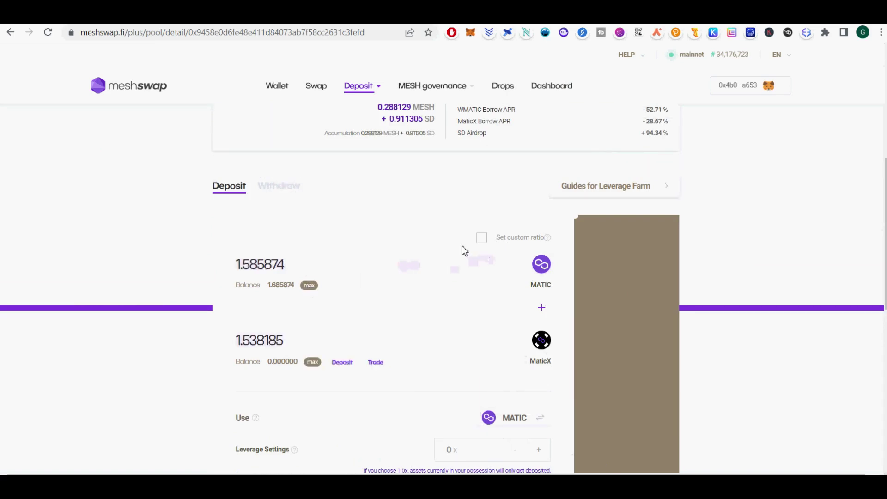
Switch to withdrawing, set the maximum MATIC-MaticX amount, and highlight the estimated tokens received, including MESH and SD.
left_click(278, 189)
left_click(310, 277)
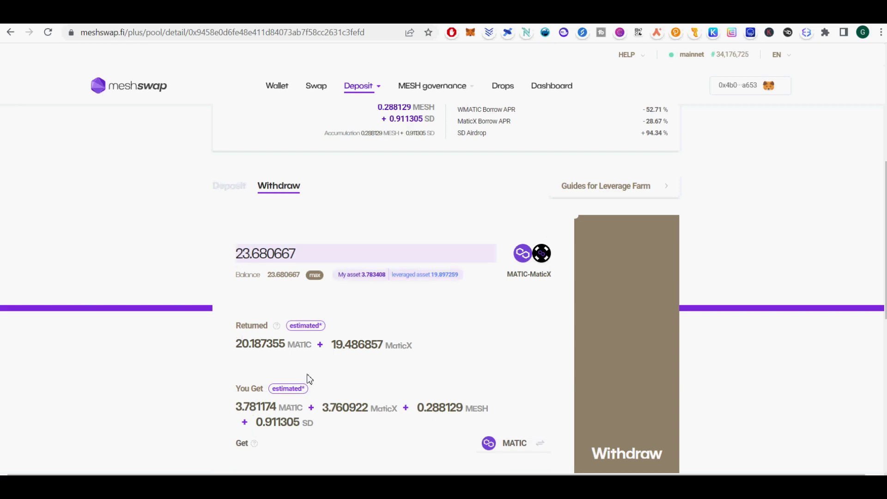
left_click_drag(237, 407, 328, 432)
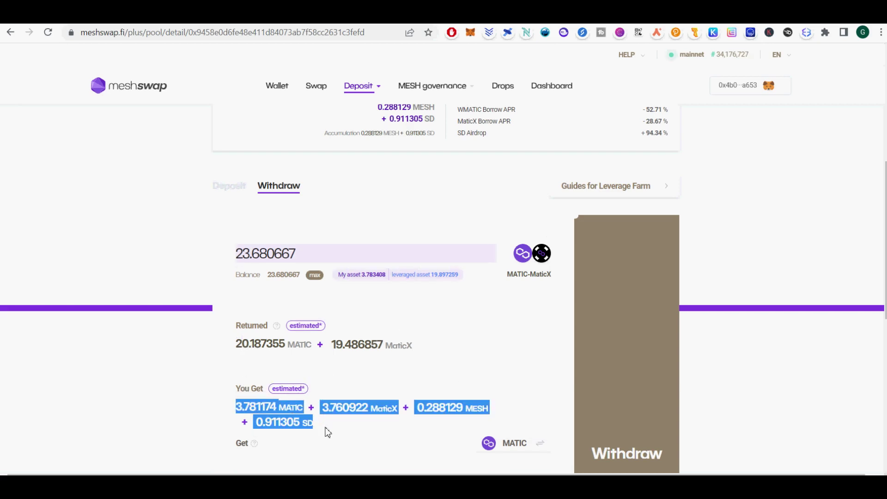
left_click(351, 432)
left_click_drag(418, 408, 488, 408)
left_click_drag(257, 421, 321, 425)
Read the help note on the withdrawal token, highlight the exchange rate range, and check the transaction history.
mouse_move(255, 446)
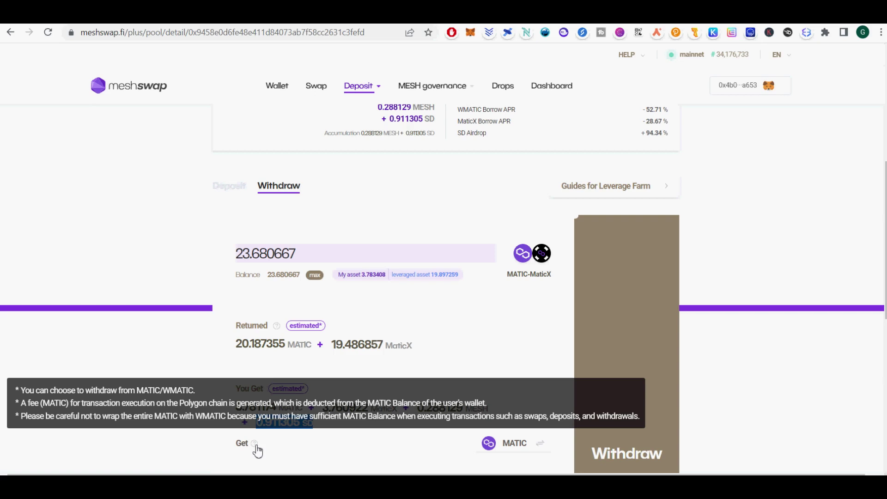
scroll(544, 365, "down", 6)
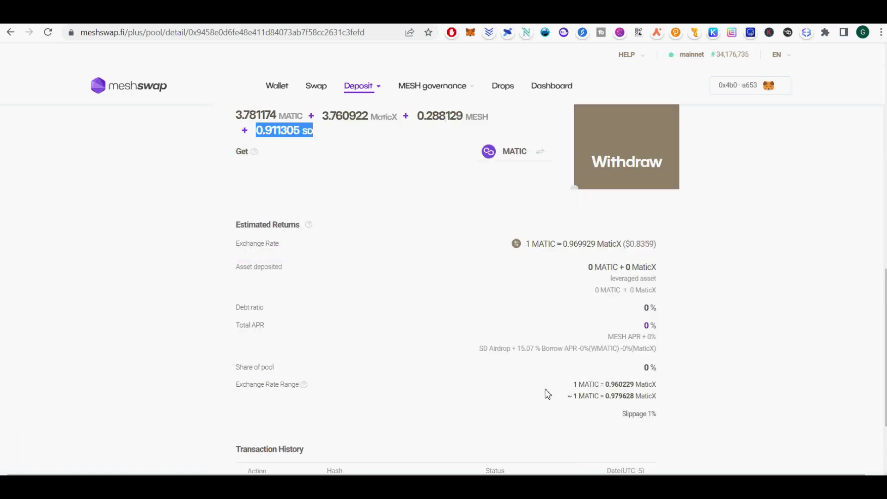
left_click_drag(575, 386, 669, 400)
scroll(669, 401, "down", 2)
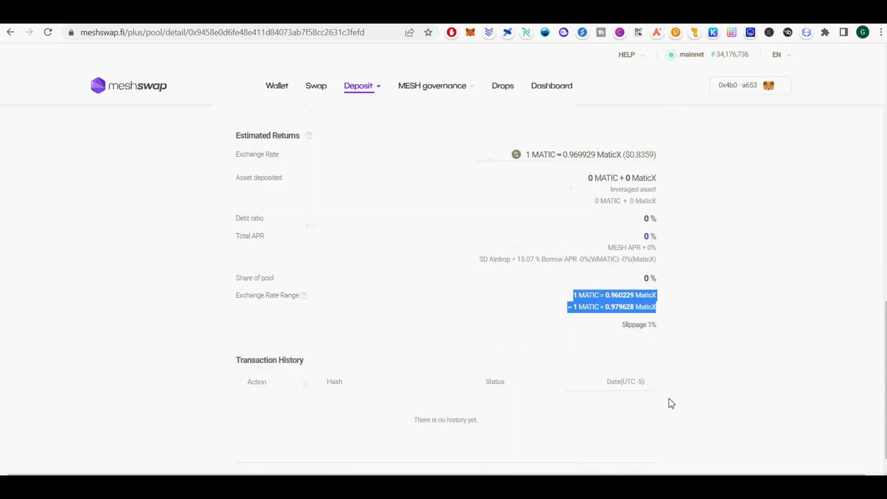